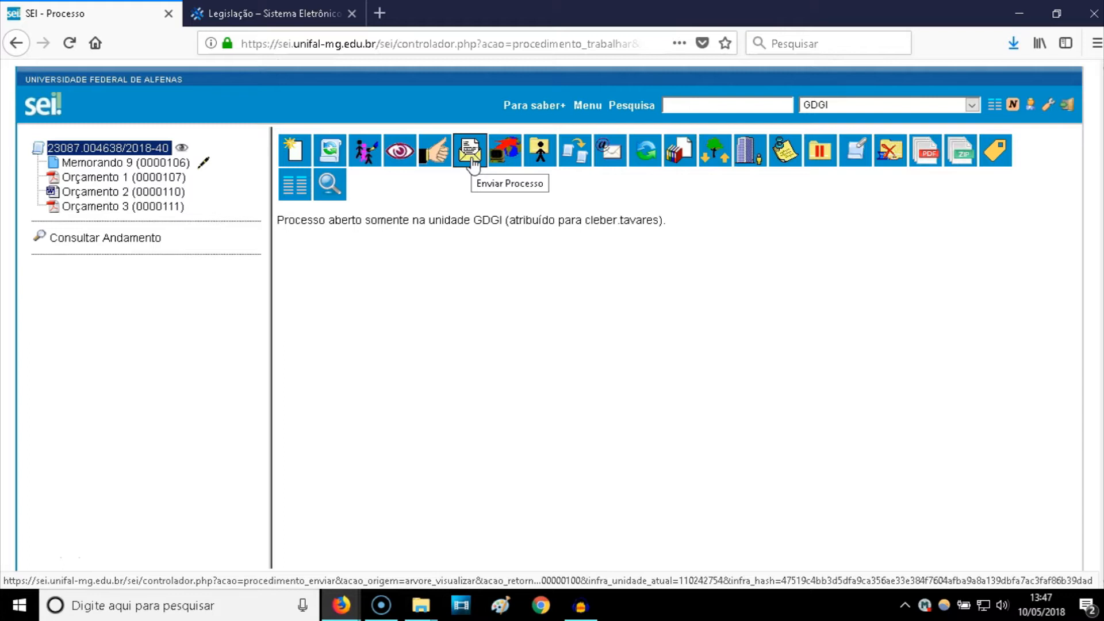
- Start sending the process and add PROAF - Pró-Reitoria de Administração e Finanças as the destination unit
{"action": "left_click", "coordinate": [473, 162]}
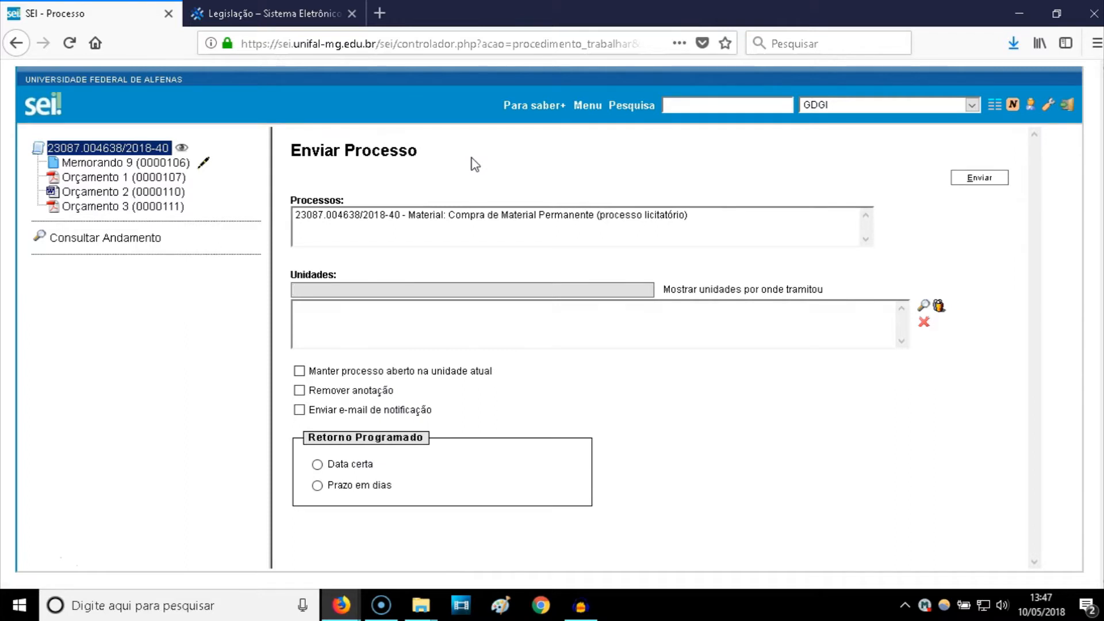
{"action": "type", "text": "pr"}
{"action": "type", "text": "af"}
{"action": "key", "text": "BackSpace"}
{"action": "key", "text": "BackSpace"}
{"action": "type", "text": "o"}
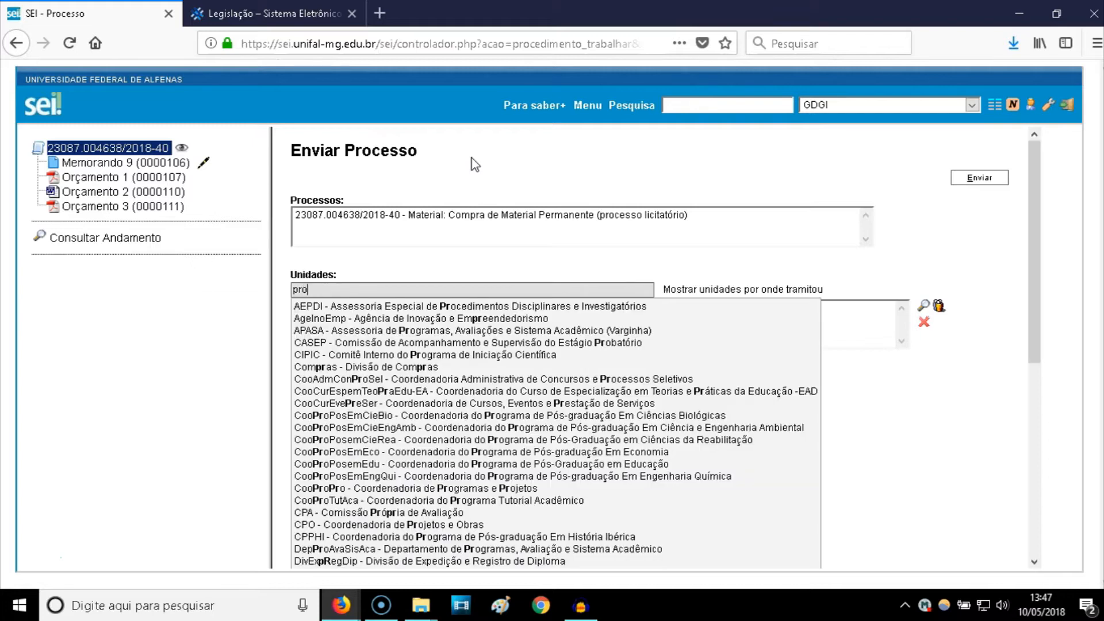
{"action": "type", "text": "af"}
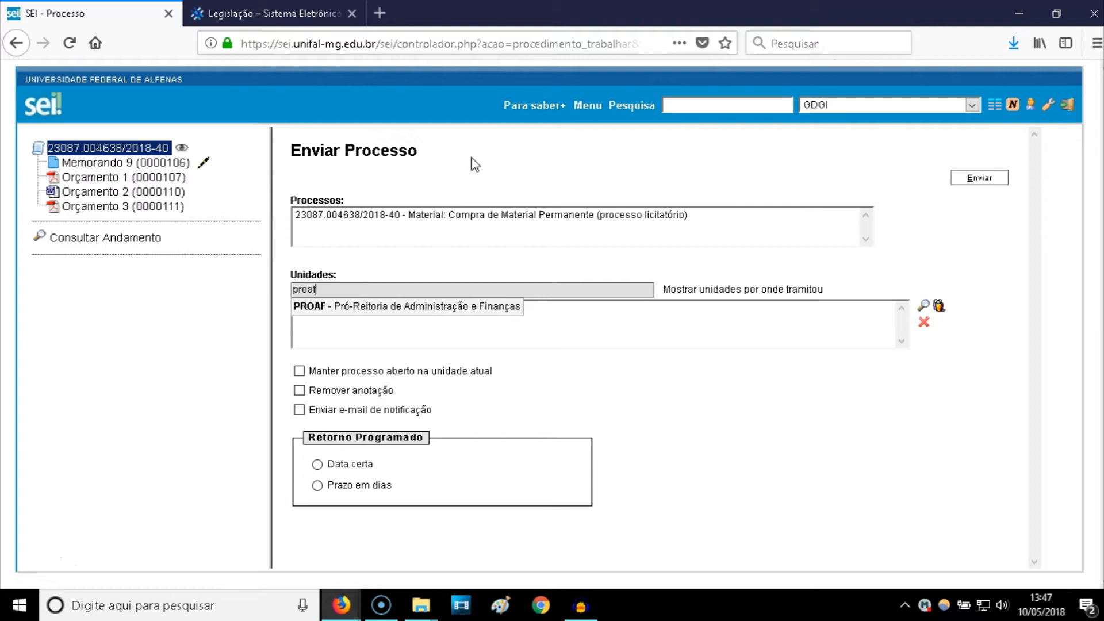
{"action": "left_click", "coordinate": [308, 309]}
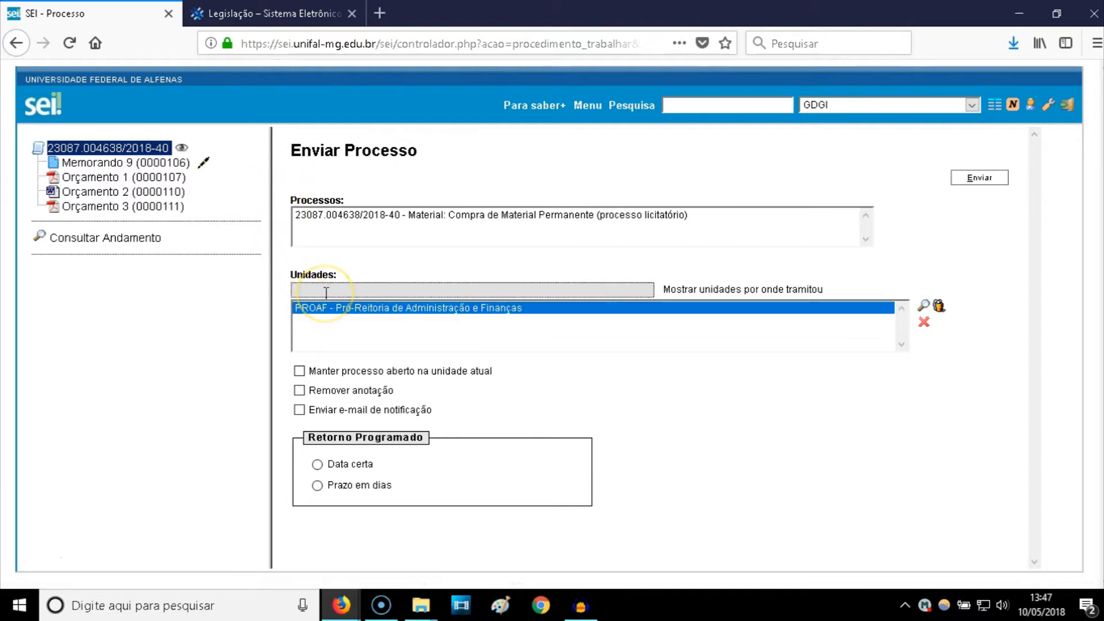
- Add PROGEPE - Pró-Reitoria de Gestão de Pessoas as a second destination unit and remove it again
{"action": "type", "text": "pr"}
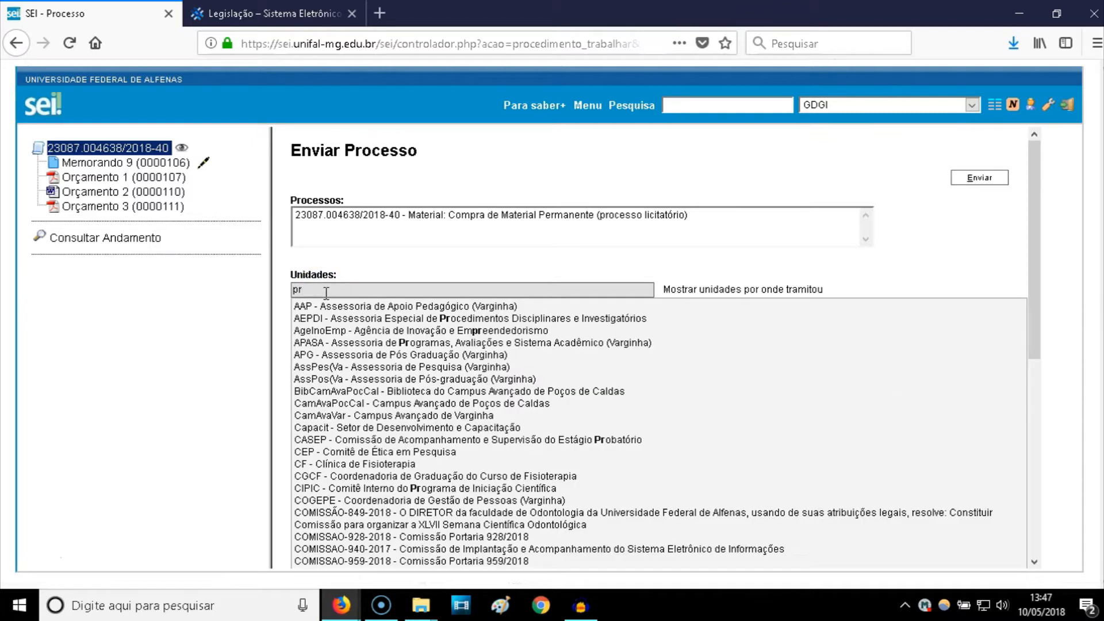
{"action": "type", "text": "ogepe"}
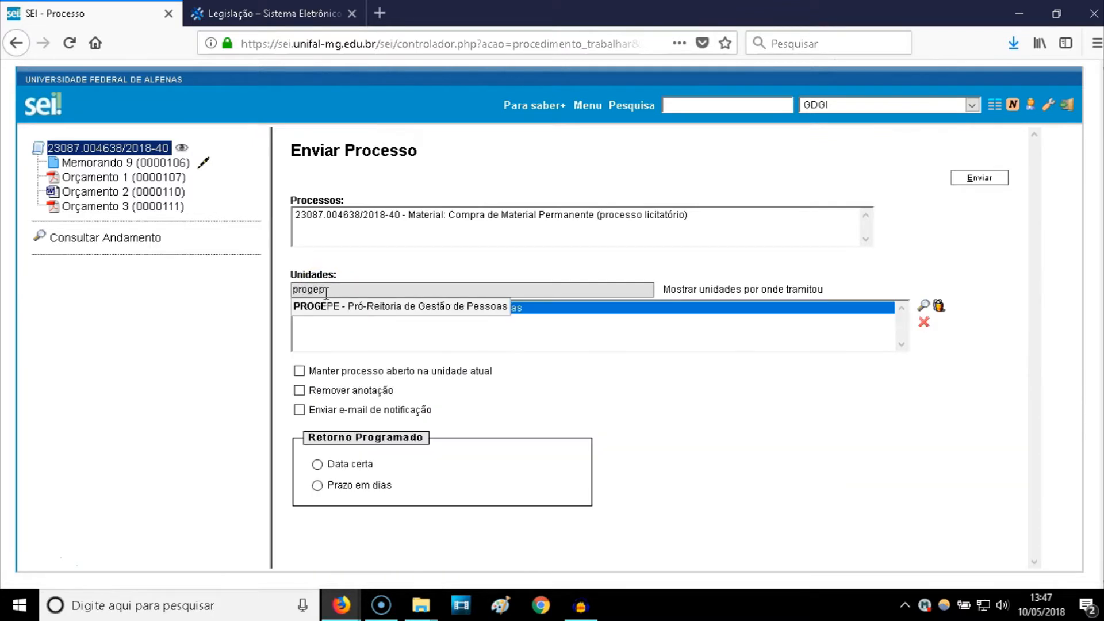
{"action": "left_click", "coordinate": [325, 306]}
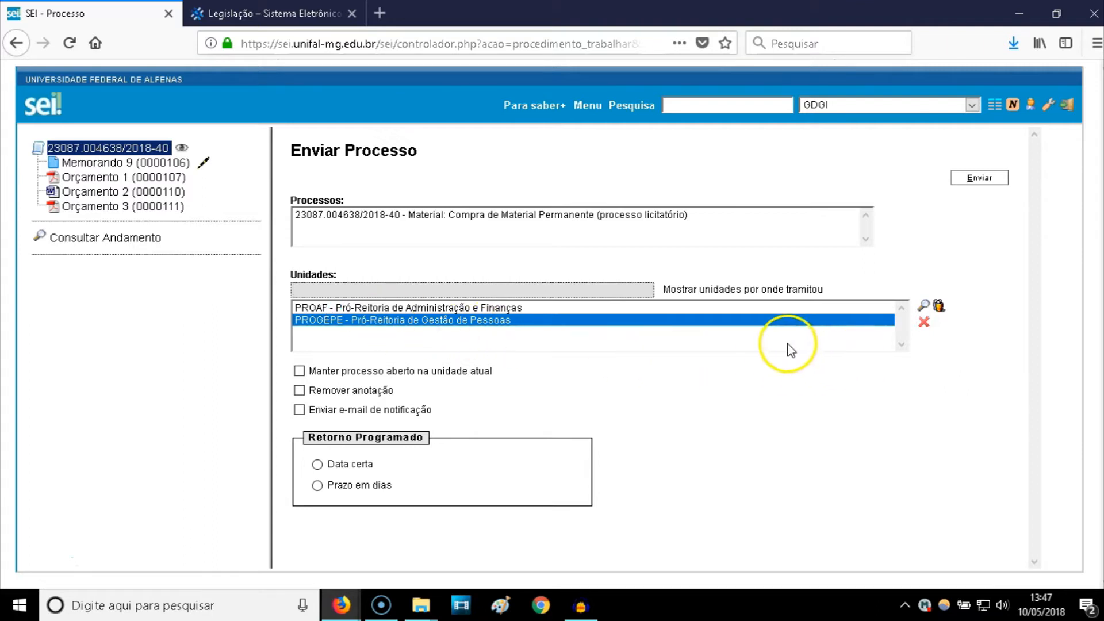
{"action": "left_click", "coordinate": [924, 322]}
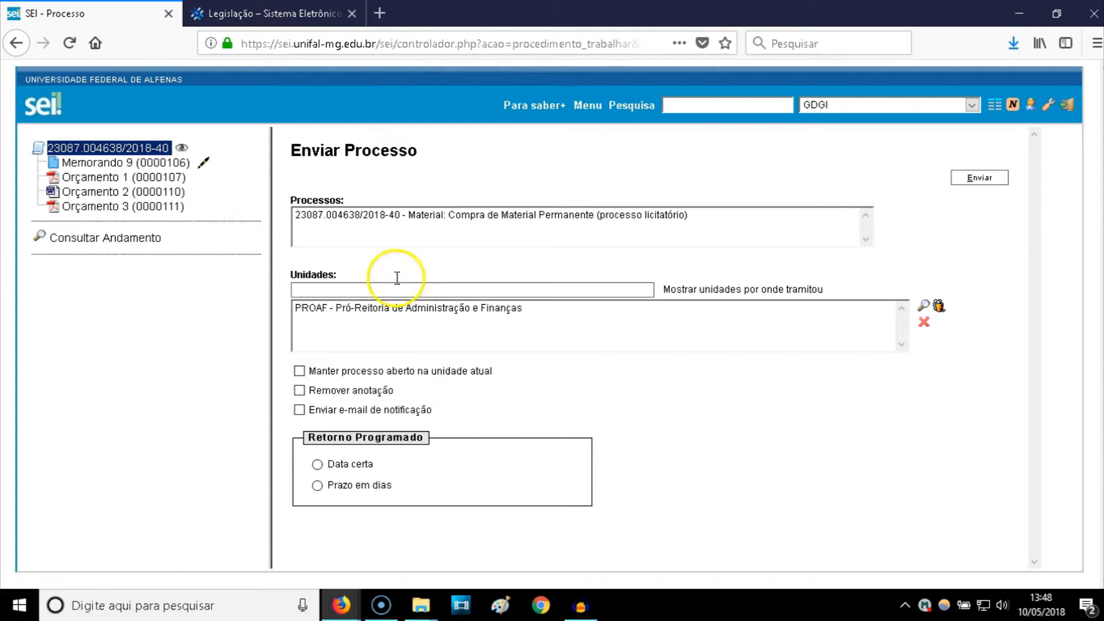
{"action": "mouse_move", "coordinate": [183, 150]}
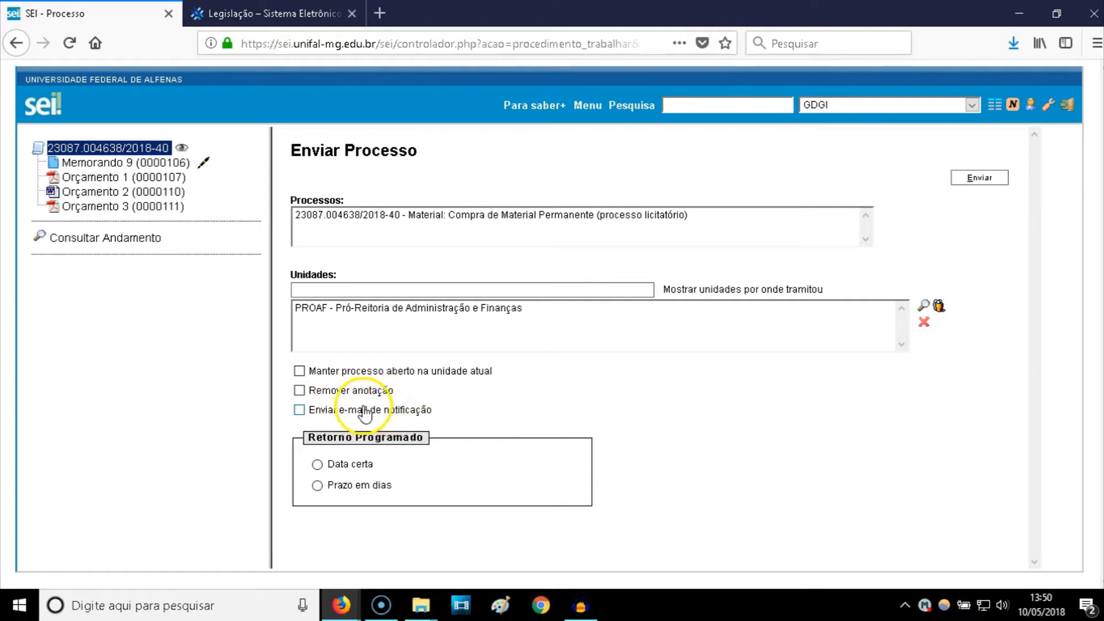
{"action": "left_click", "coordinate": [299, 410]}
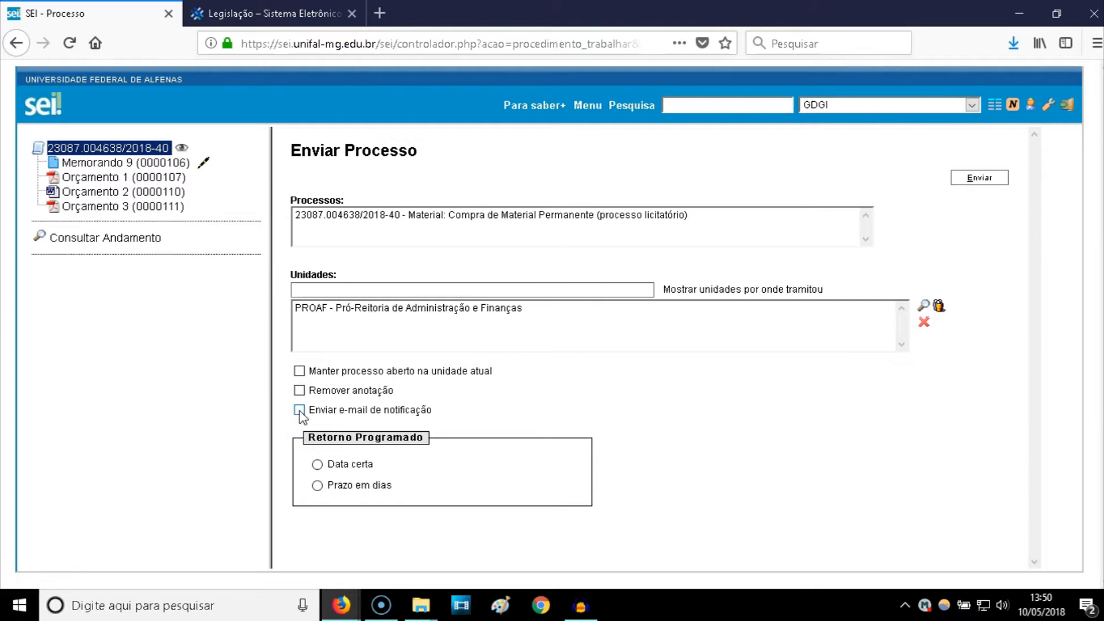
{"action": "left_click", "coordinate": [301, 410]}
{"action": "left_click", "coordinate": [354, 412]}
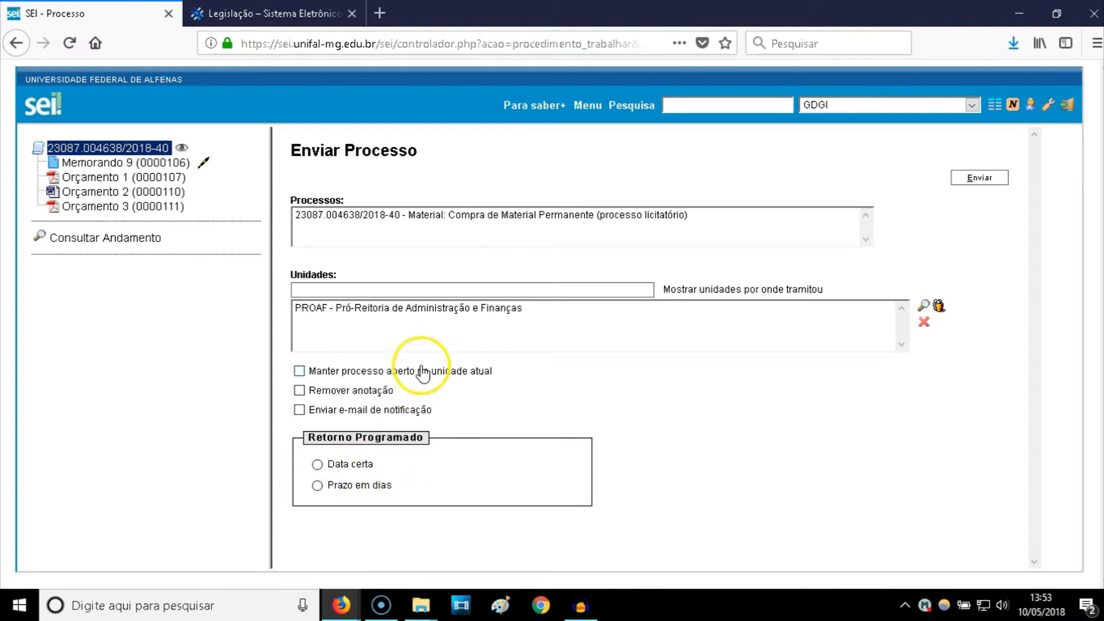
- Send the process to PROAF and check in which unit it is open
{"action": "left_click", "coordinate": [389, 309]}
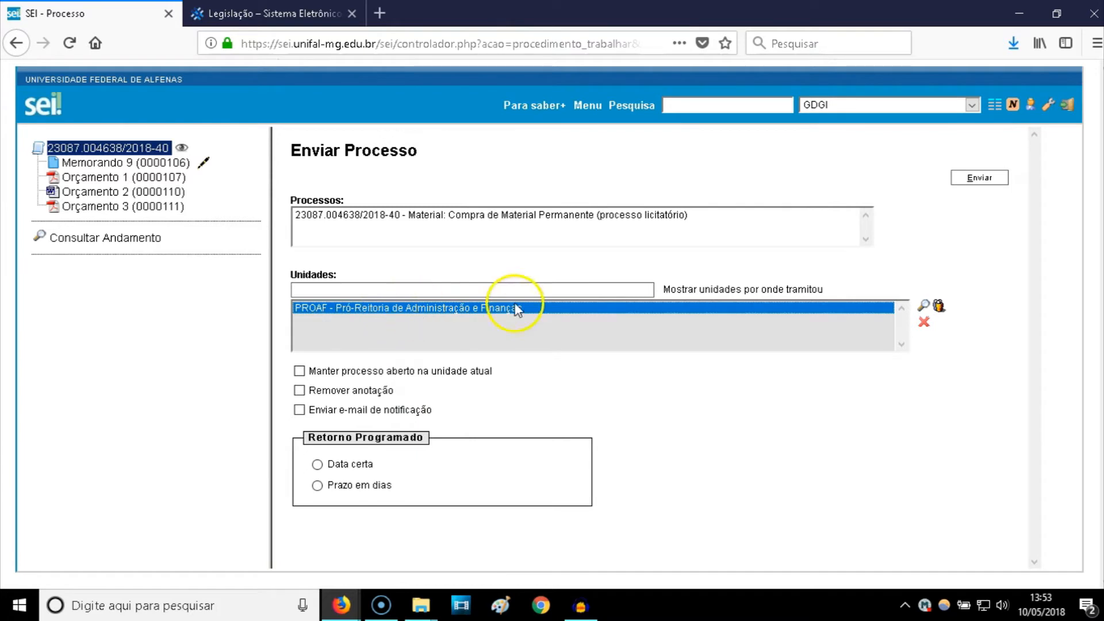
{"action": "left_click", "coordinate": [972, 181]}
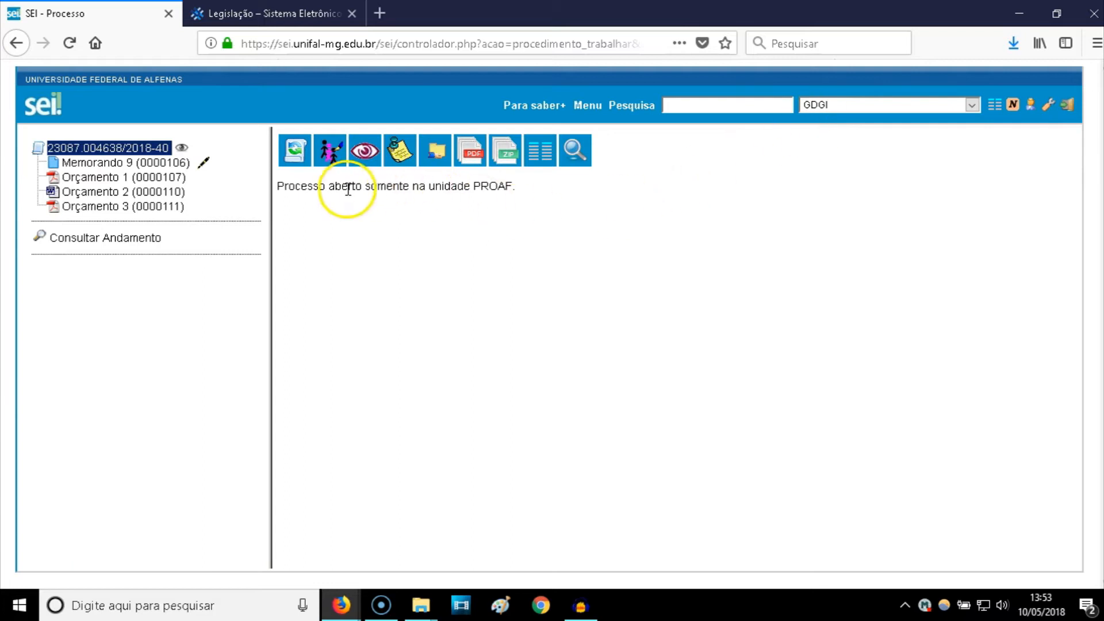
{"action": "left_click_drag", "start_coordinate": [328, 187], "coordinate": [511, 200]}
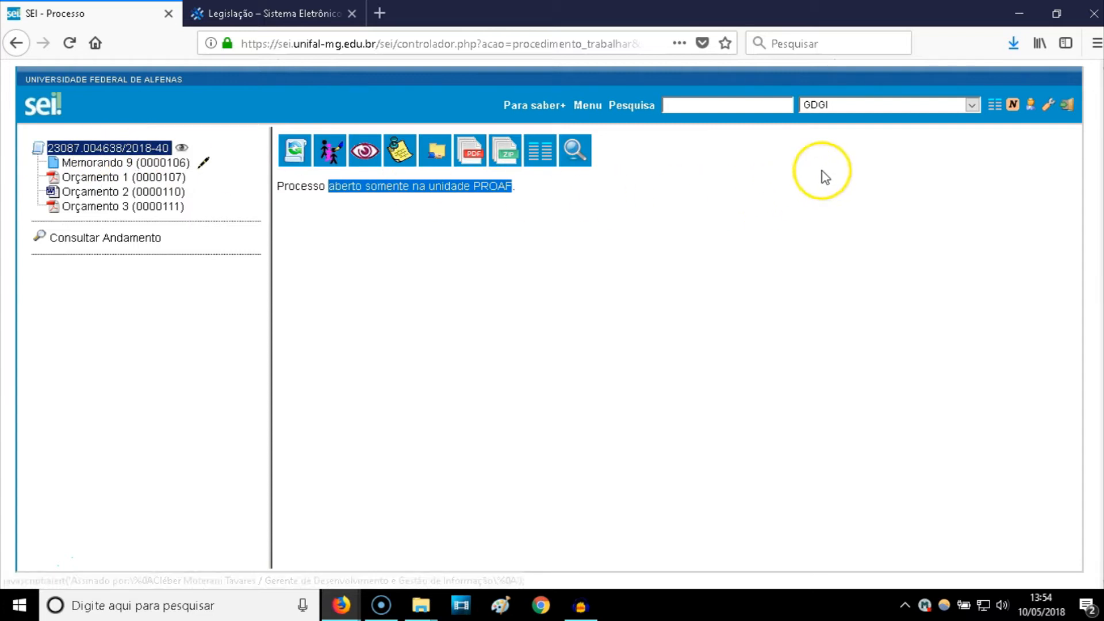
- Filter the Acompanhamento Especial list by the group "Compra de Mesa de Escritório da GDGI"
{"action": "left_click", "coordinate": [992, 110]}
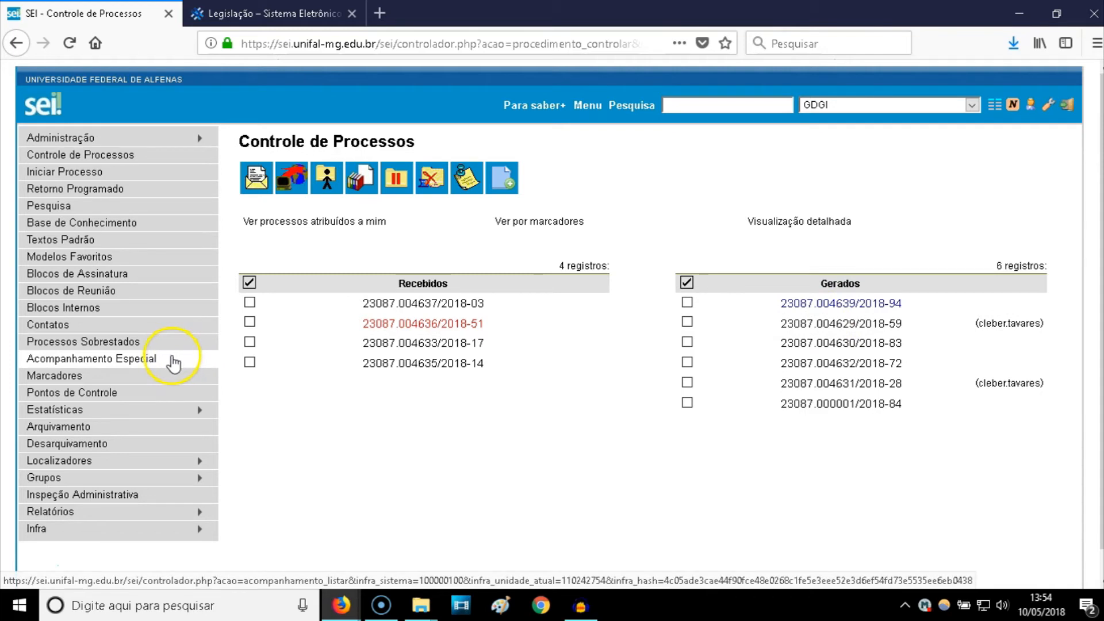
{"action": "left_click", "coordinate": [148, 361]}
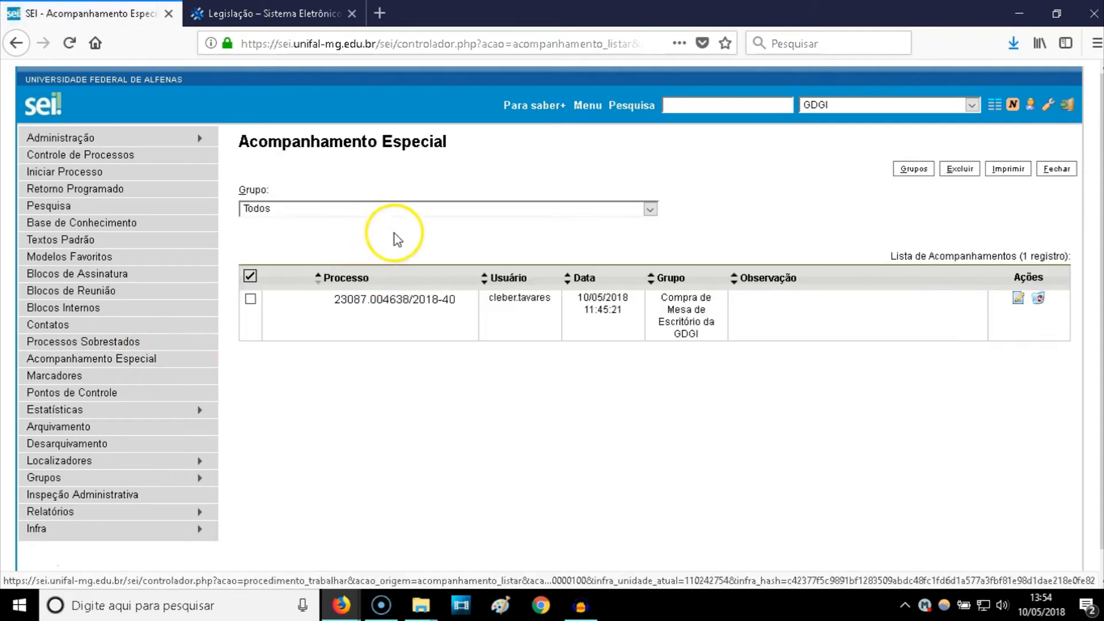
{"action": "left_click", "coordinate": [420, 209]}
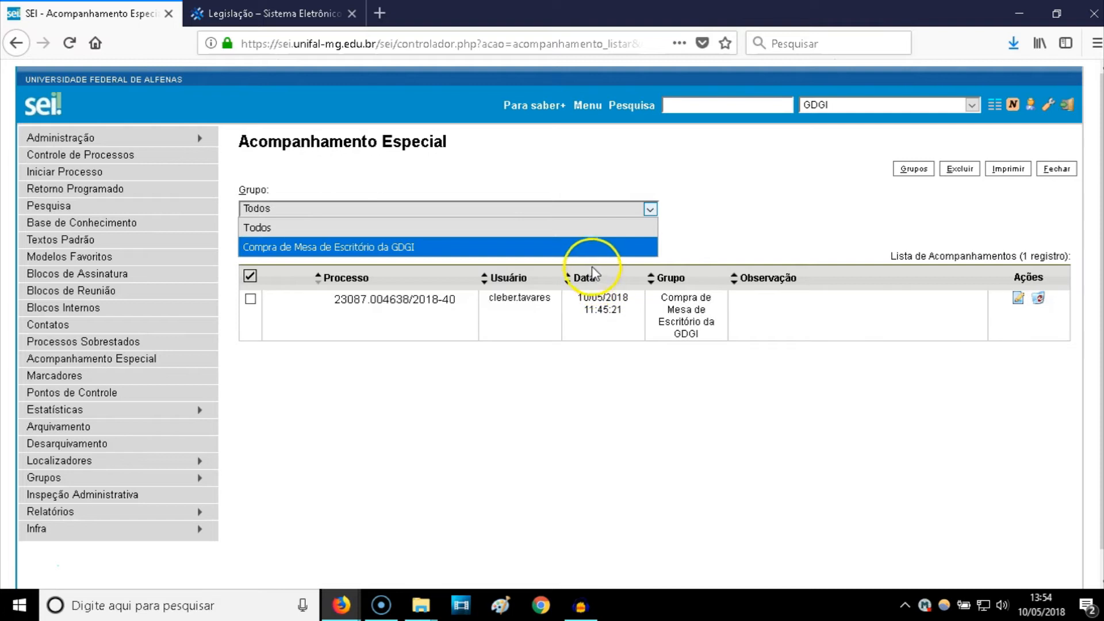
{"action": "left_click", "coordinate": [598, 247]}
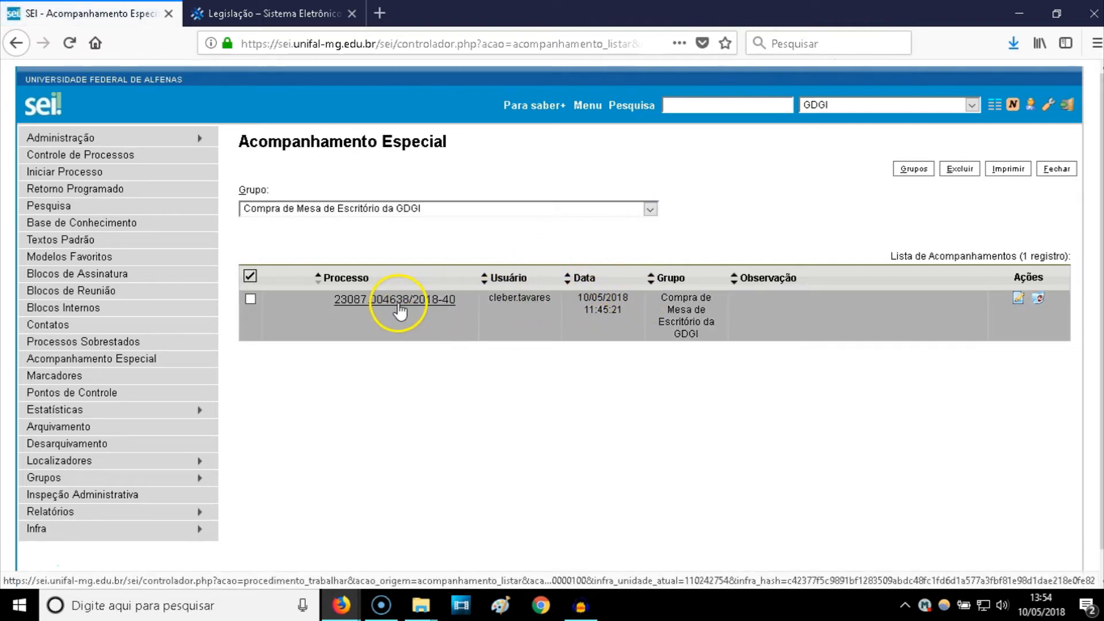
- Open the followed process from the filtered list and consult its progress history
{"action": "mouse_move", "coordinate": [400, 308]}
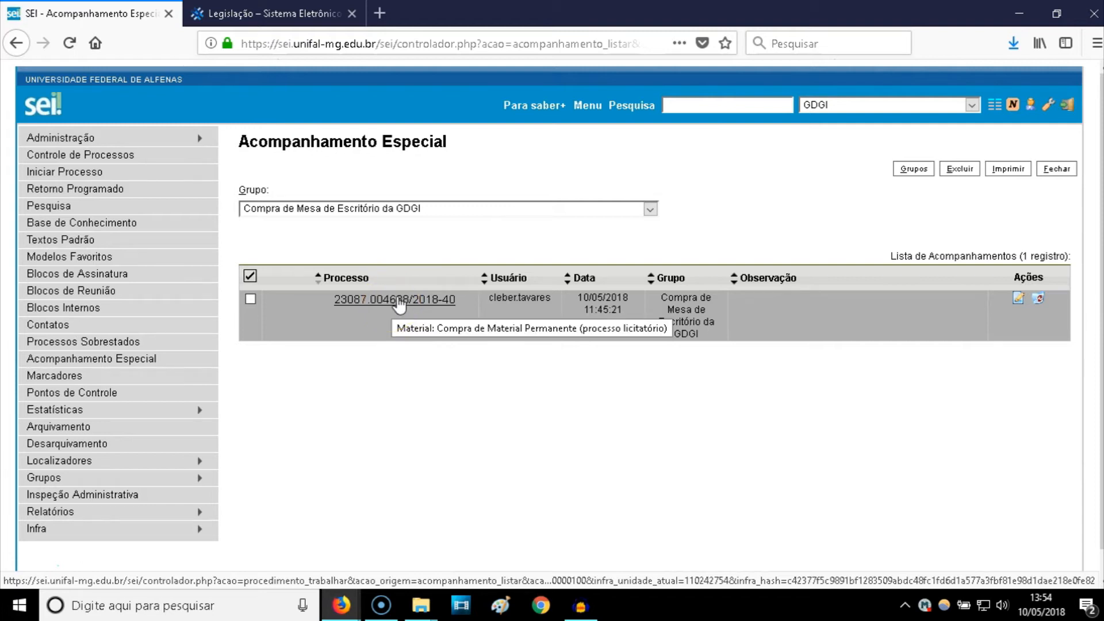
{"action": "left_click", "coordinate": [398, 300]}
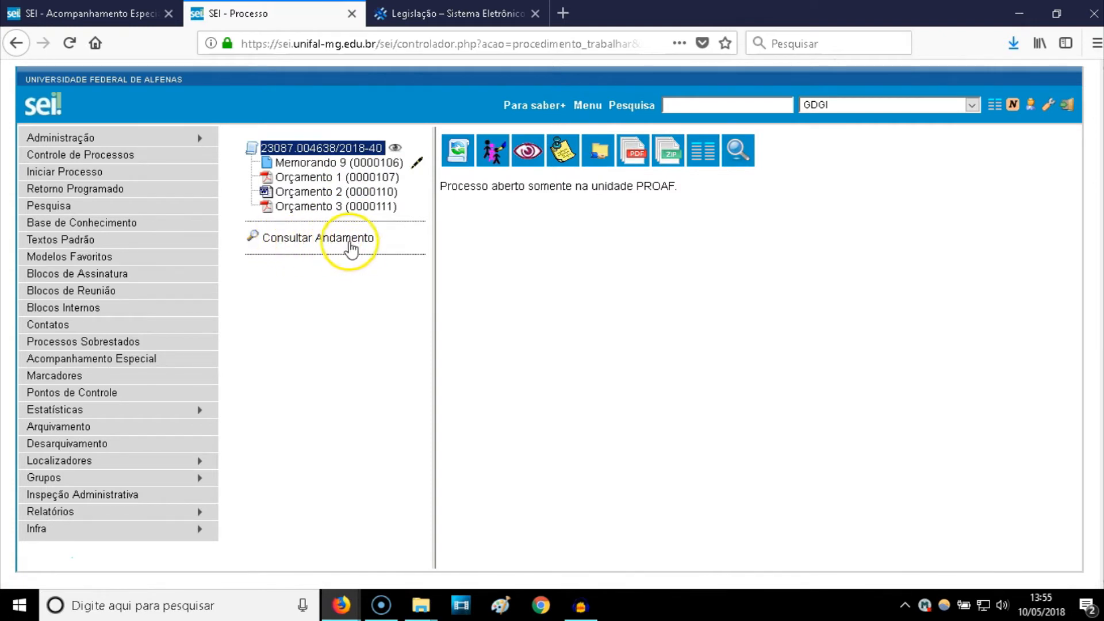
{"action": "left_click", "coordinate": [290, 246]}
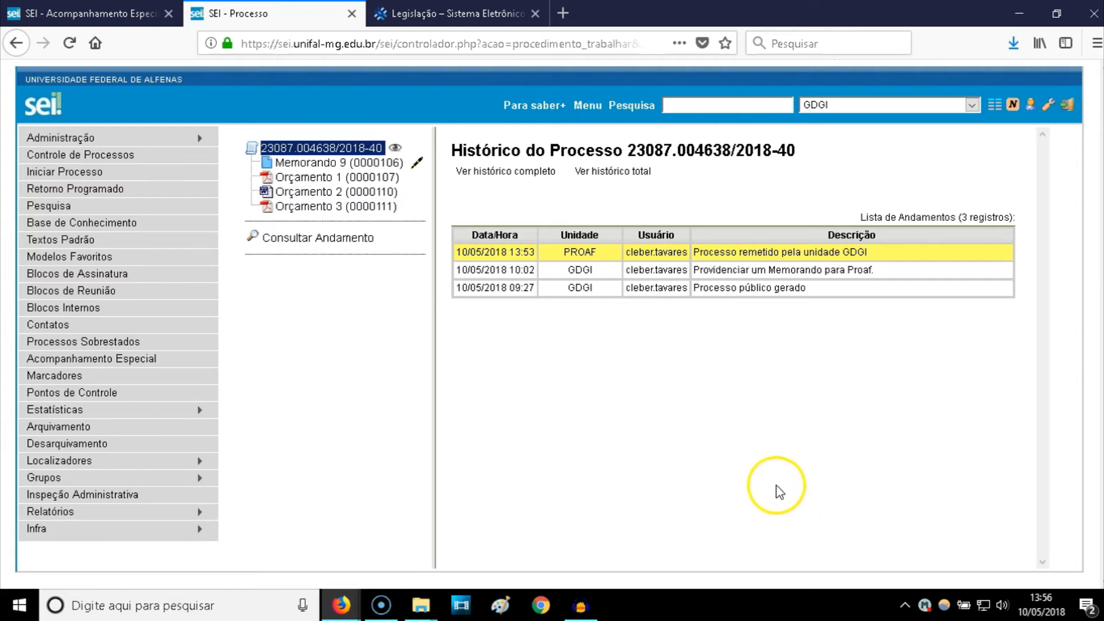
- Switch the active unit to PROAF
{"action": "left_click", "coordinate": [972, 104]}
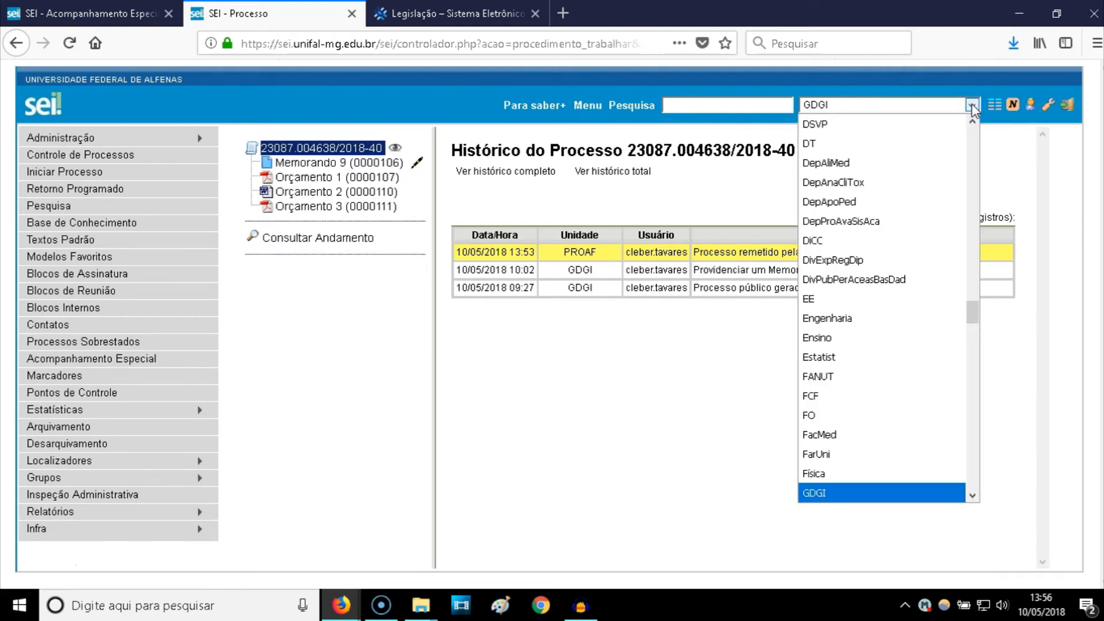
{"action": "type", "text": "pro"}
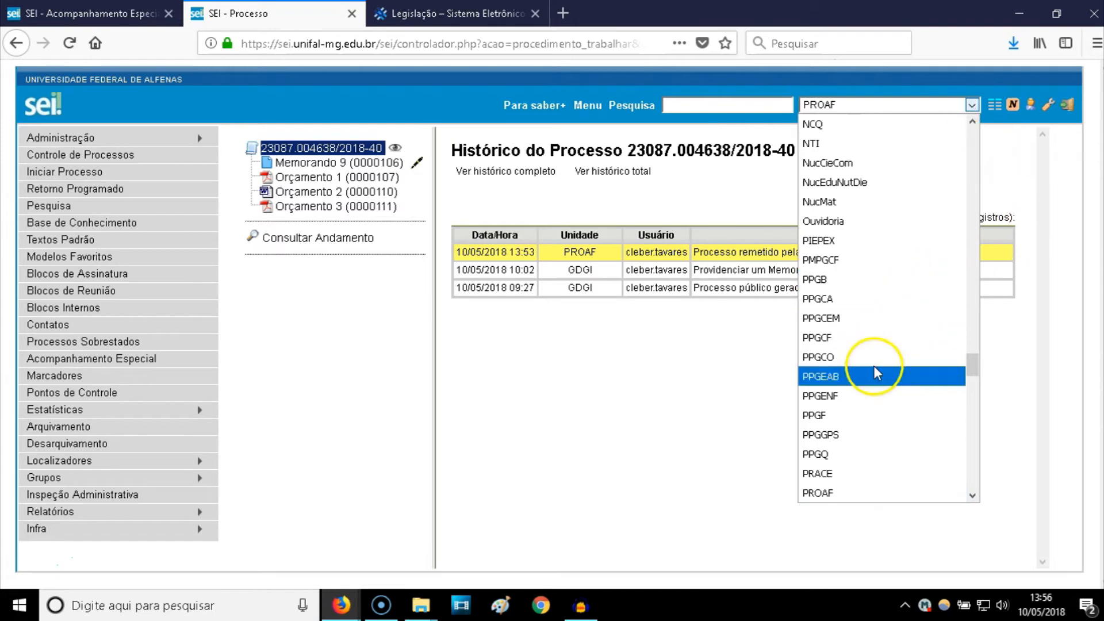
{"action": "left_click", "coordinate": [832, 487]}
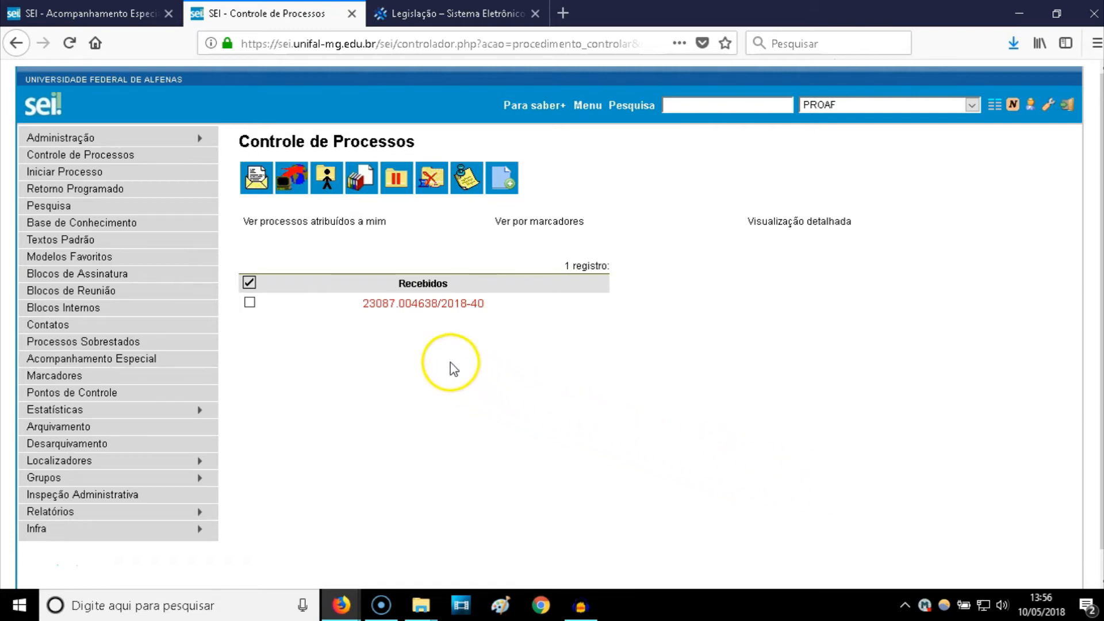
- Open the process received by PROAF and record a Ciência (acknowledgement) on it
{"action": "mouse_move", "coordinate": [433, 310]}
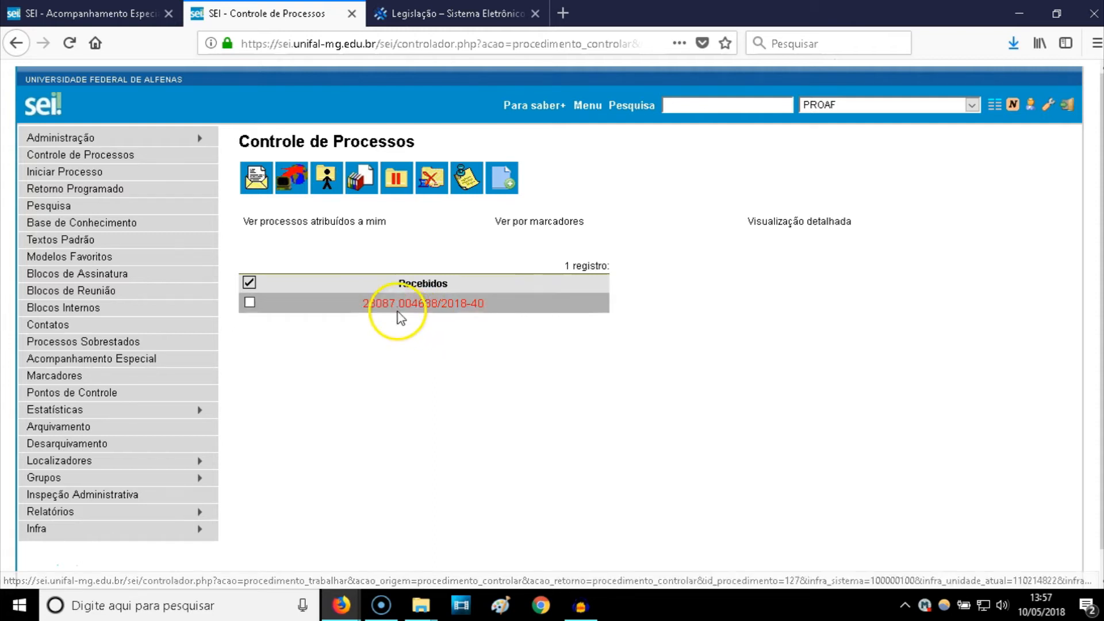
{"action": "left_click", "coordinate": [431, 306]}
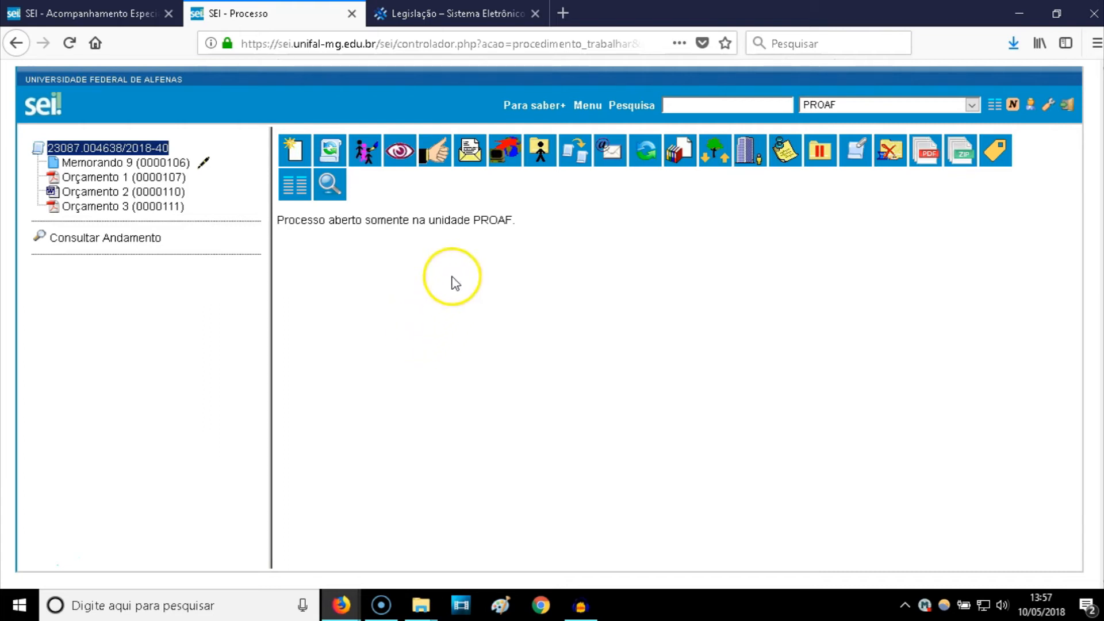
{"action": "left_click", "coordinate": [445, 166]}
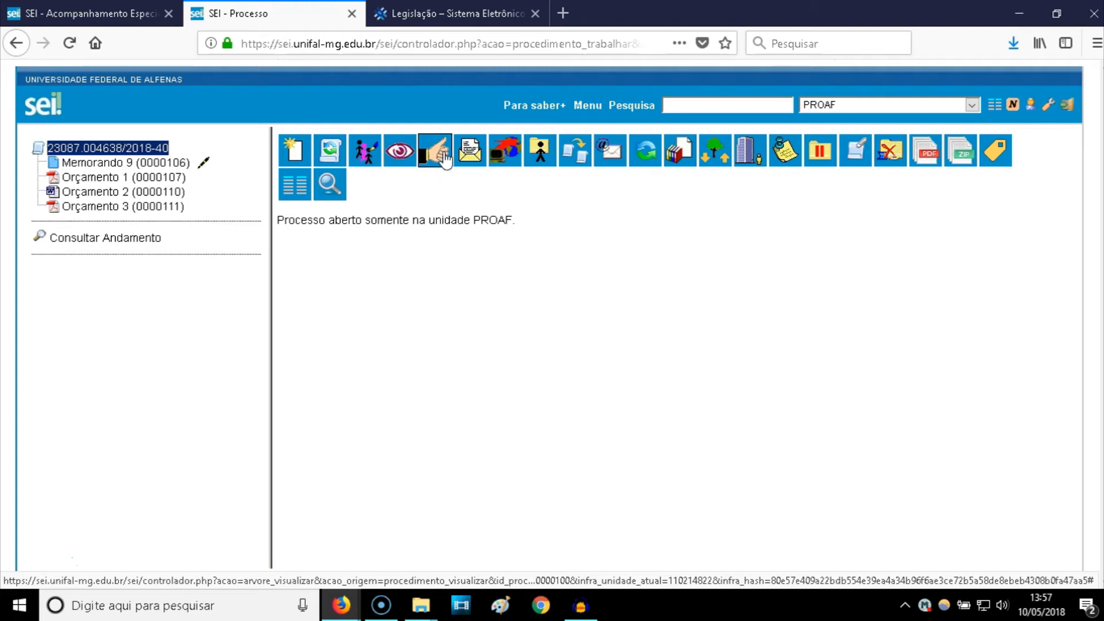
{"action": "left_click", "coordinate": [444, 157]}
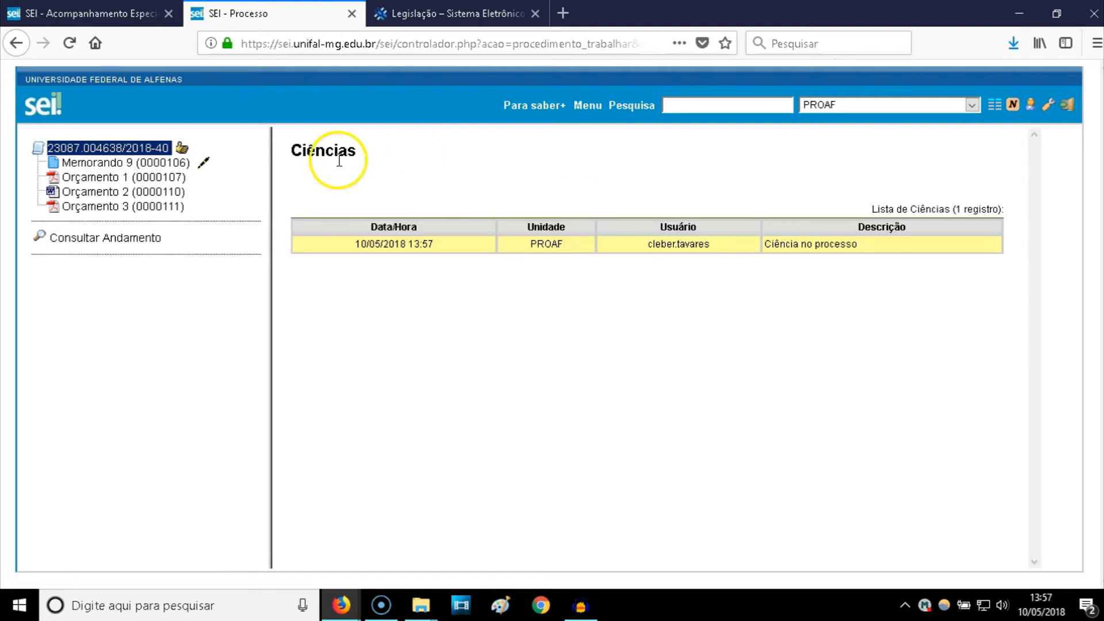
- View Memorando 9 and examine its linked attachments Orçamento 1, Orçamento 2 and Orçamento 3, closing each one after viewing
{"action": "left_click", "coordinate": [169, 164]}
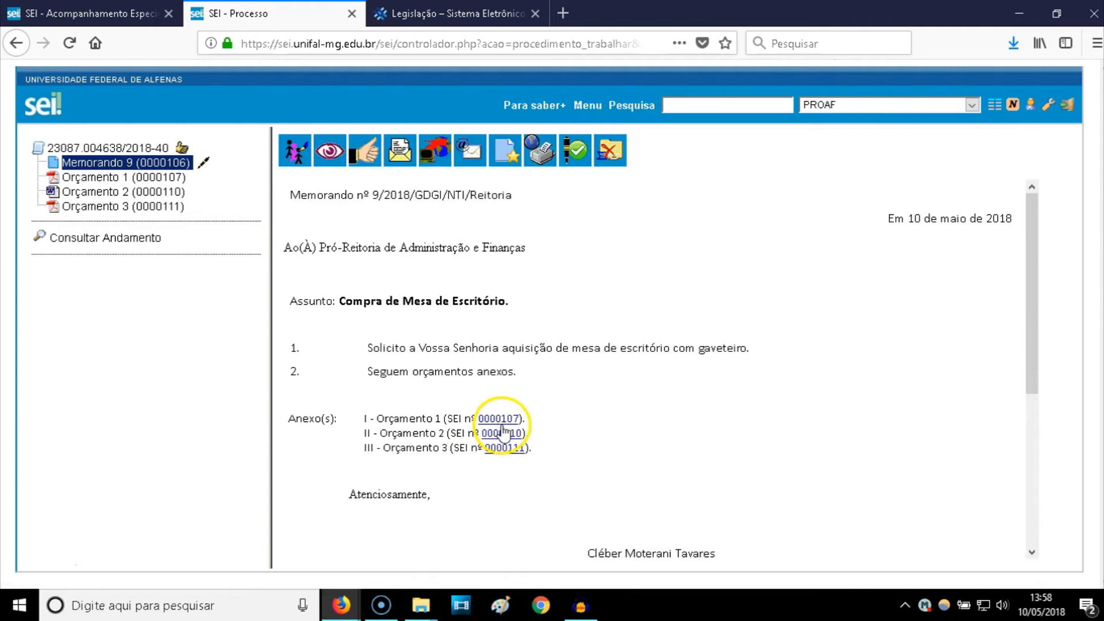
{"action": "left_click", "coordinate": [505, 421]}
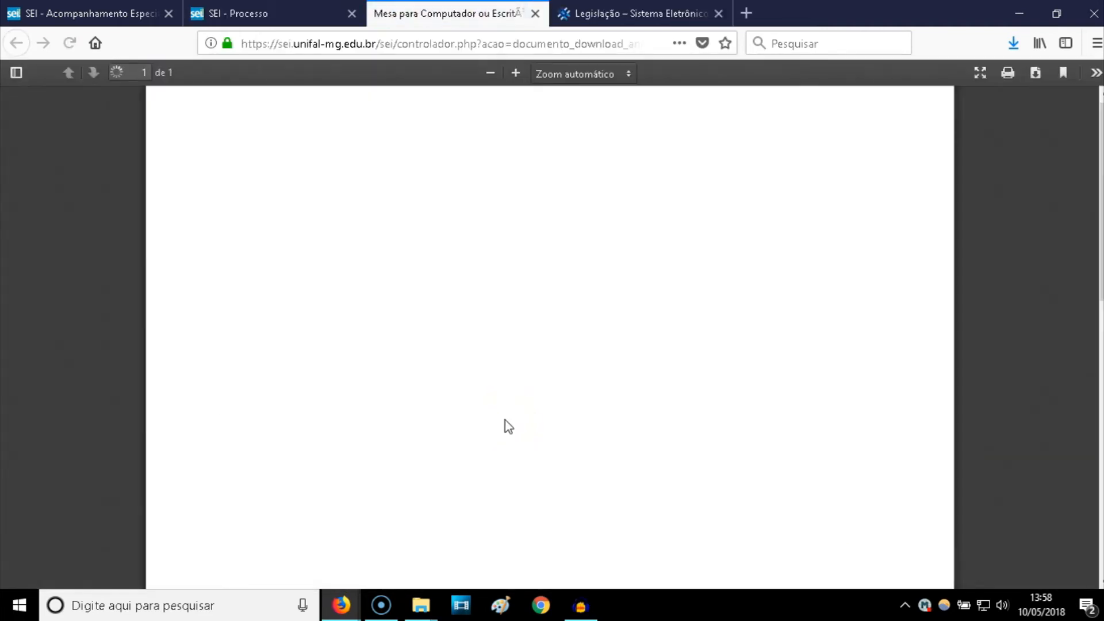
{"action": "left_click", "coordinate": [536, 14]}
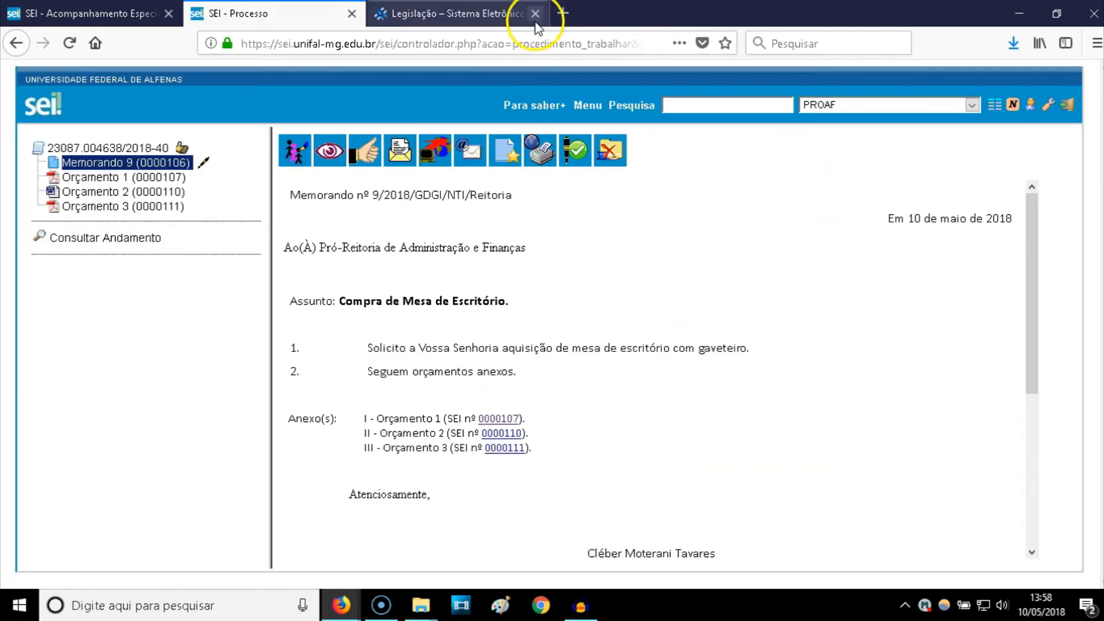
{"action": "left_click", "coordinate": [505, 448]}
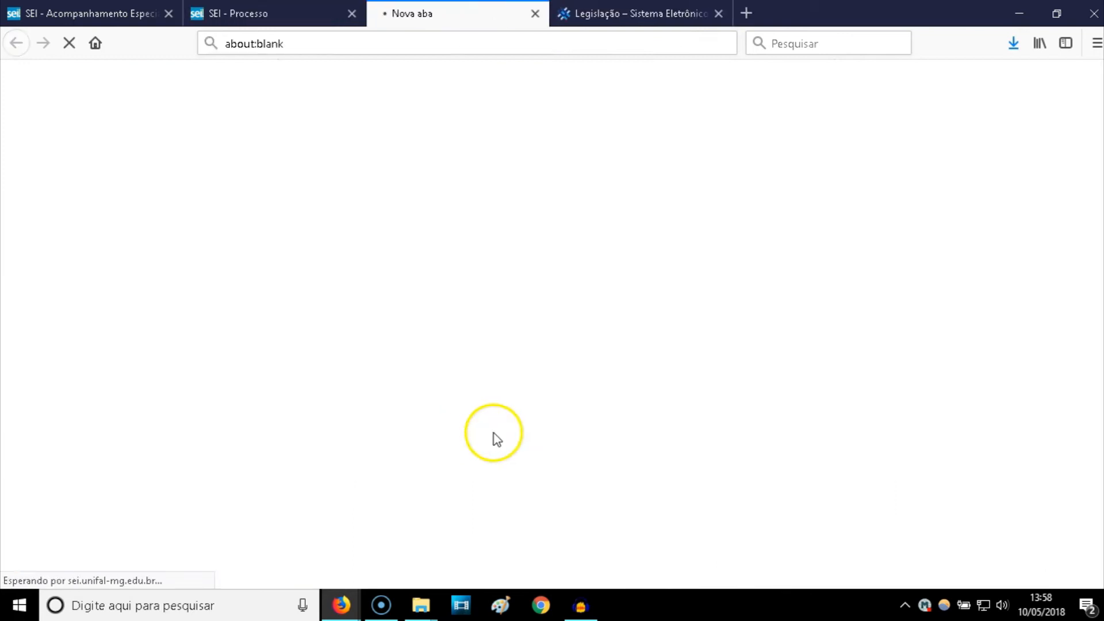
{"action": "left_click", "coordinate": [460, 317]}
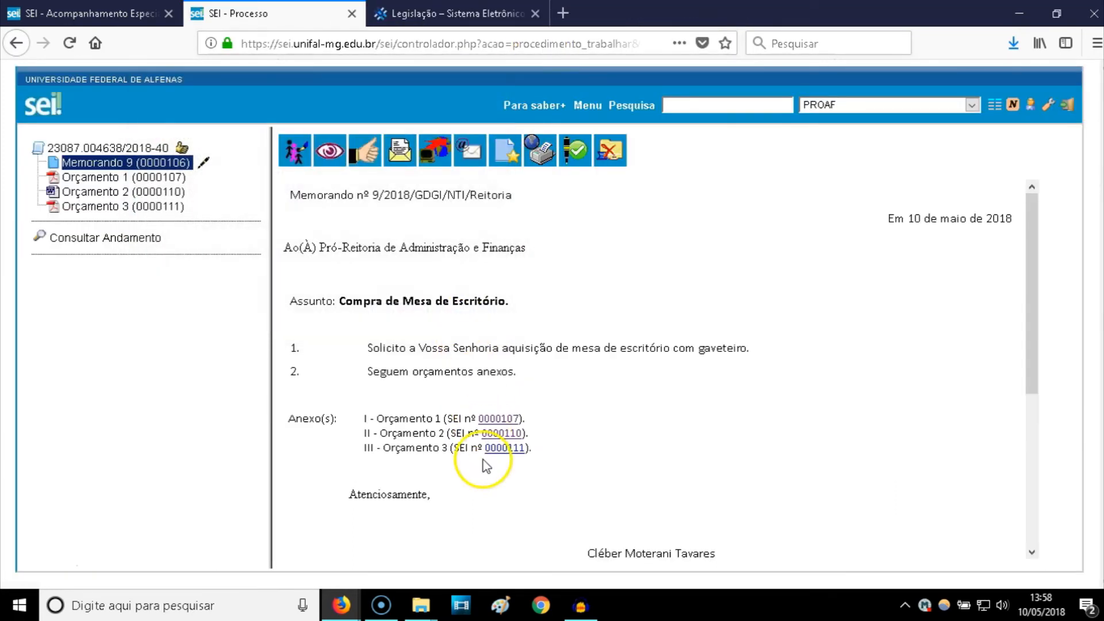
{"action": "left_click", "coordinate": [500, 448]}
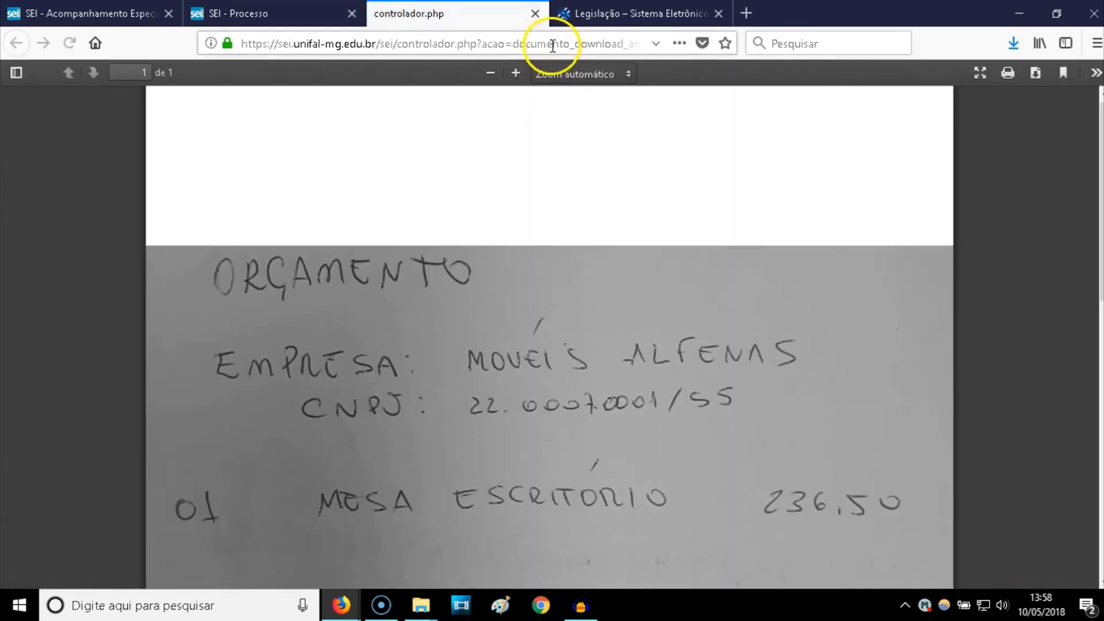
{"action": "left_click", "coordinate": [536, 14]}
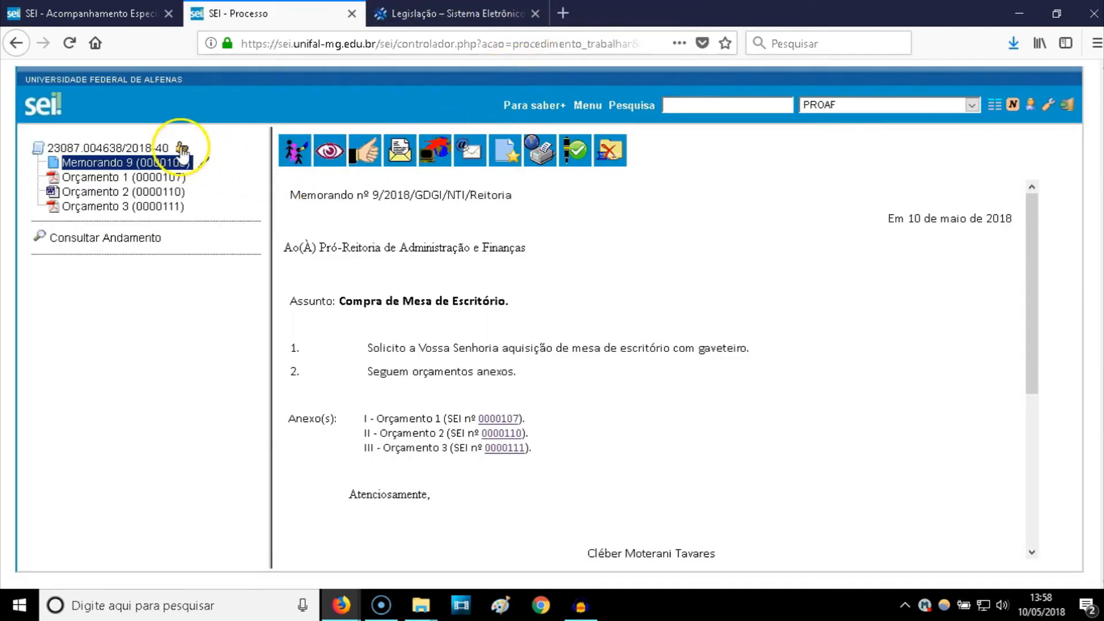
- Update the purchase process's progress with the description "Providenciada a compra" and save it
{"action": "left_click", "coordinate": [154, 148]}
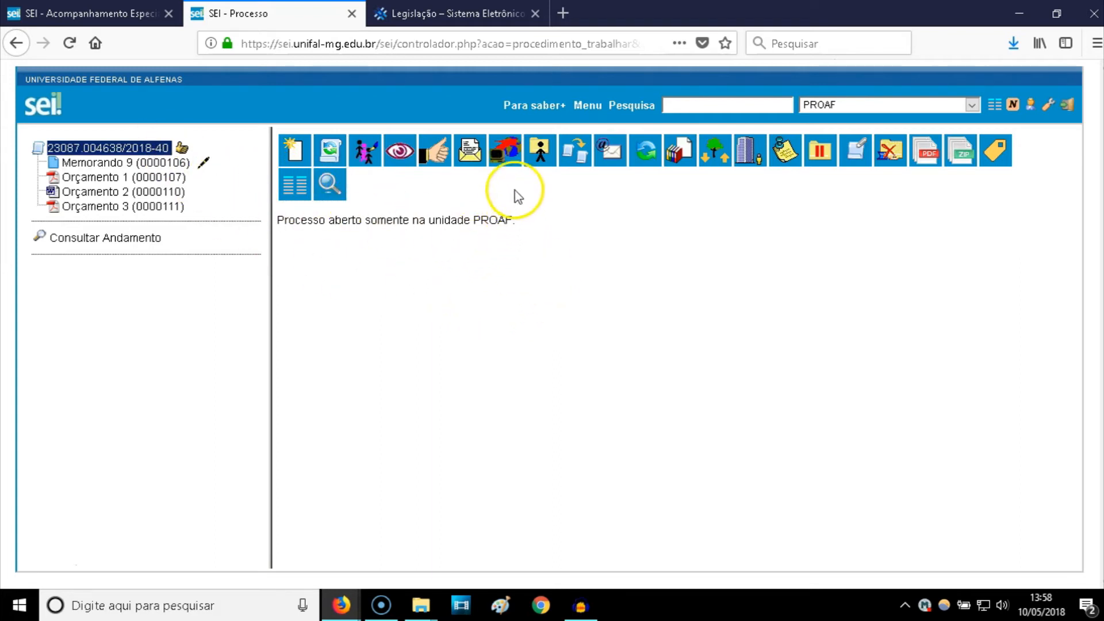
{"action": "left_click", "coordinate": [510, 156]}
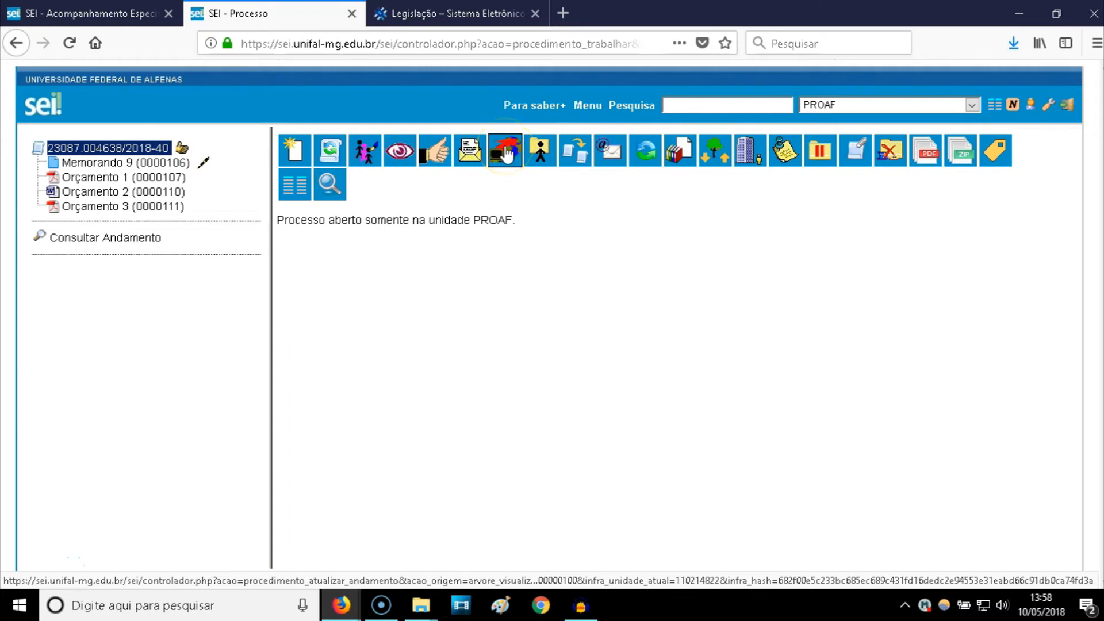
{"action": "left_click", "coordinate": [484, 226]}
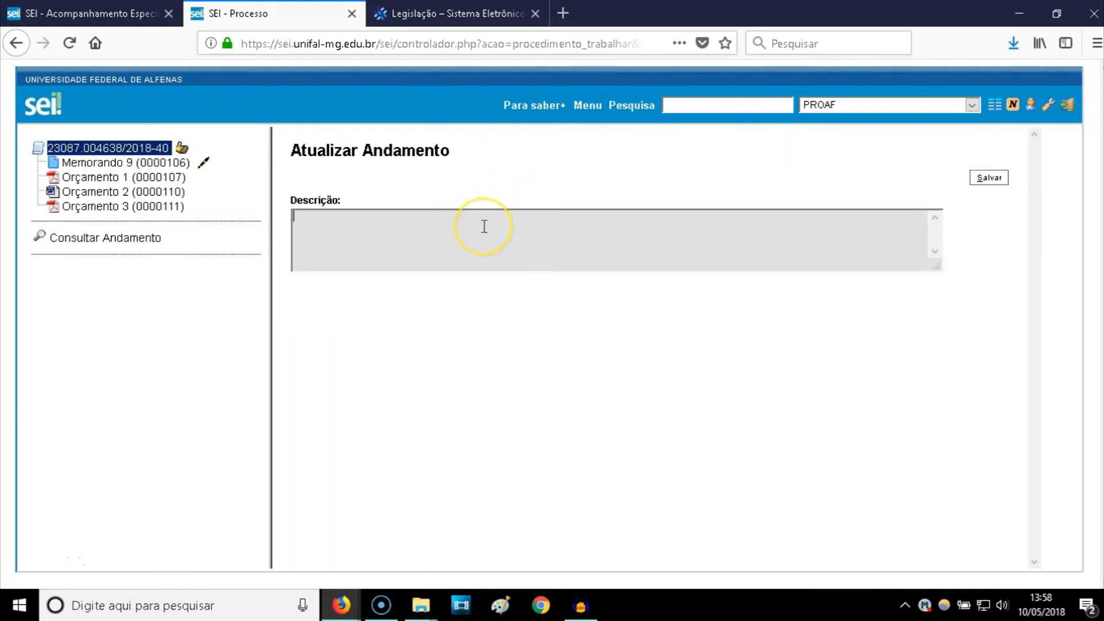
{"action": "type", "text": "Proc"}
{"action": "type", "text": "videnci"}
{"action": "type", "text": "ada a c"}
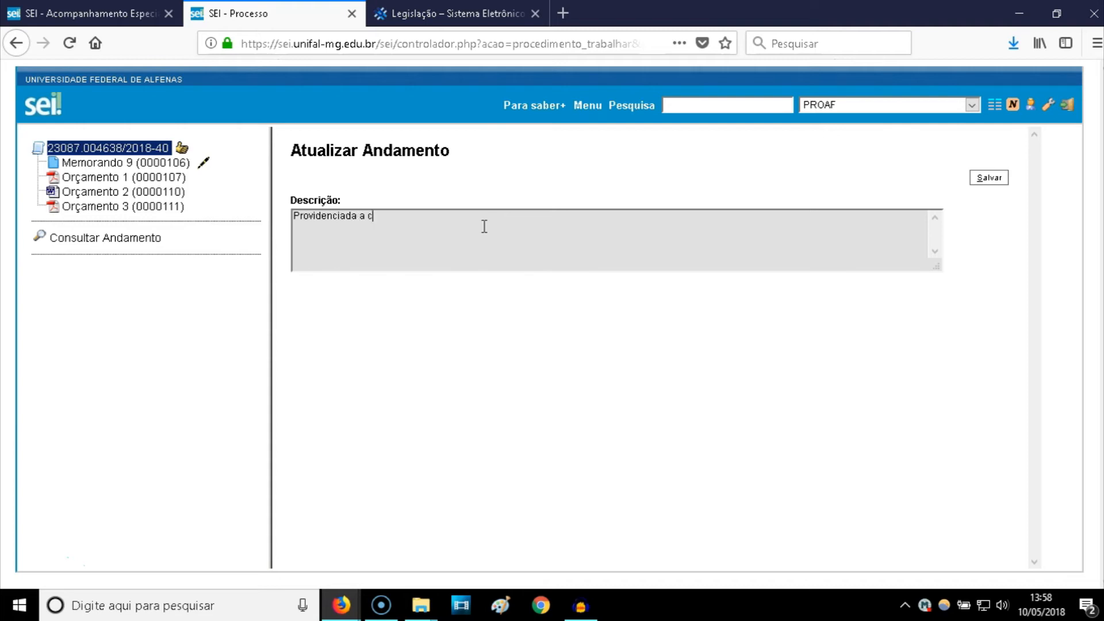
{"action": "type", "text": "ompra"}
{"action": "left_click", "coordinate": [983, 179]}
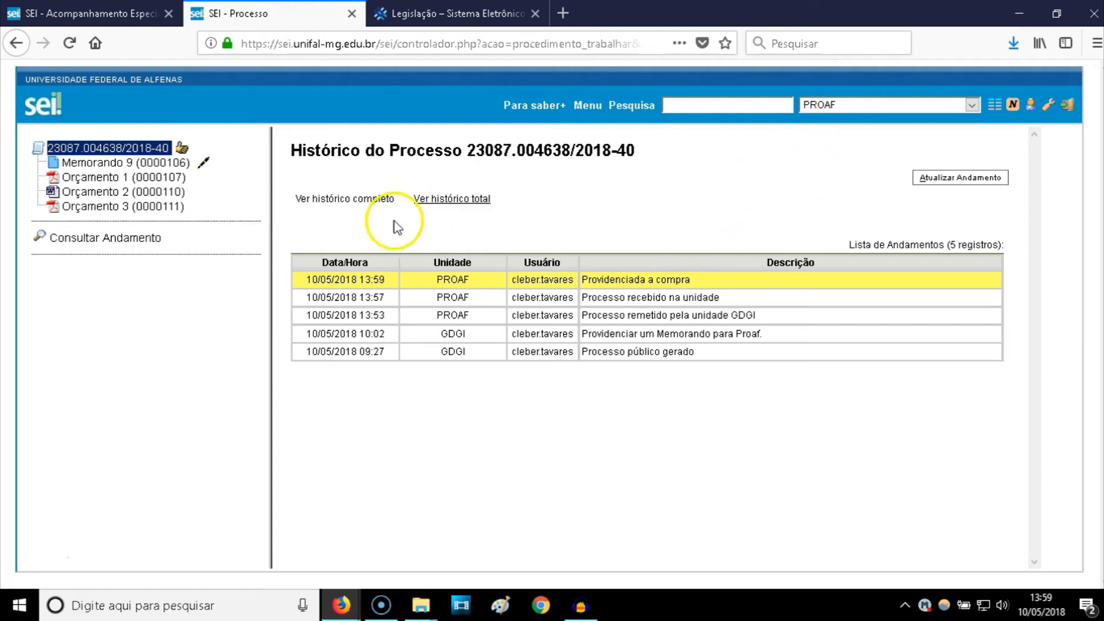
- Switch the active unit to GDGI
{"action": "left_click", "coordinate": [854, 105]}
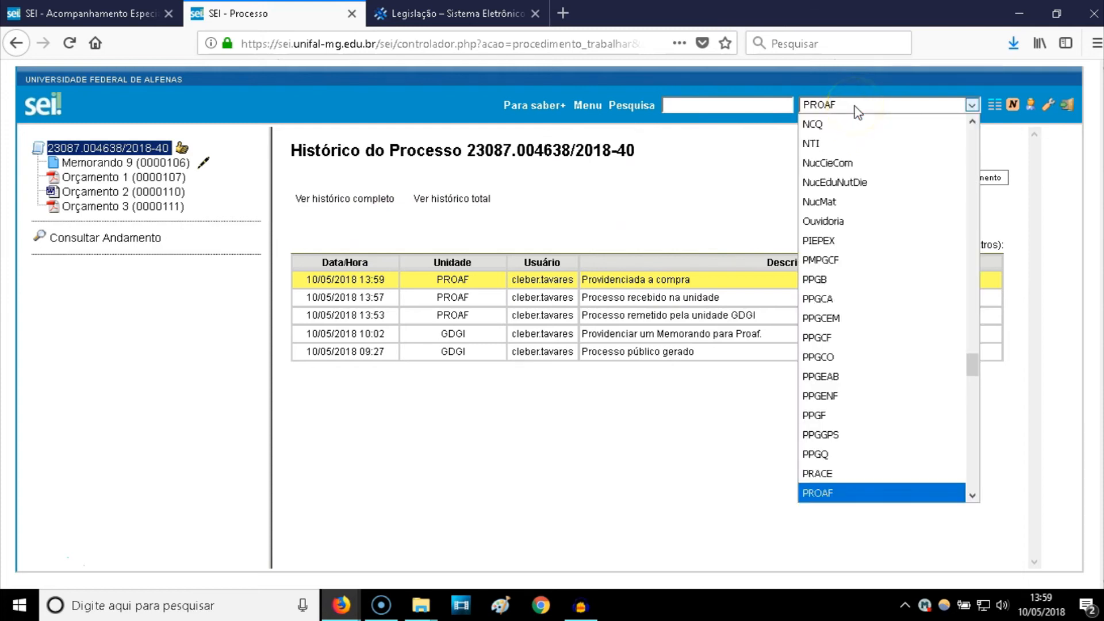
{"action": "key", "text": "g"}
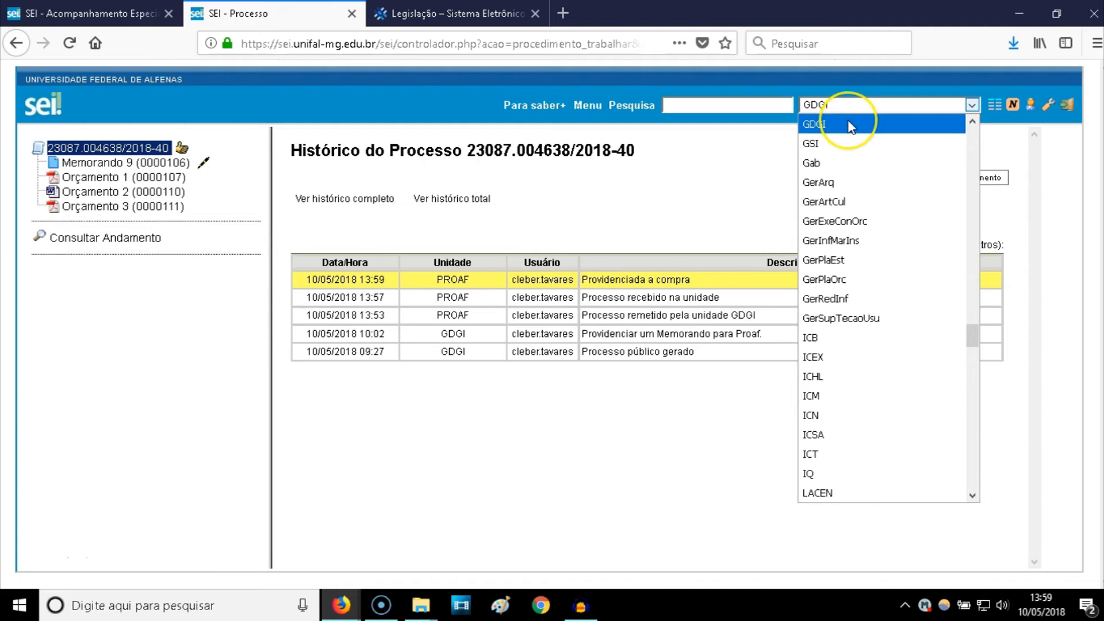
{"action": "left_click", "coordinate": [851, 122]}
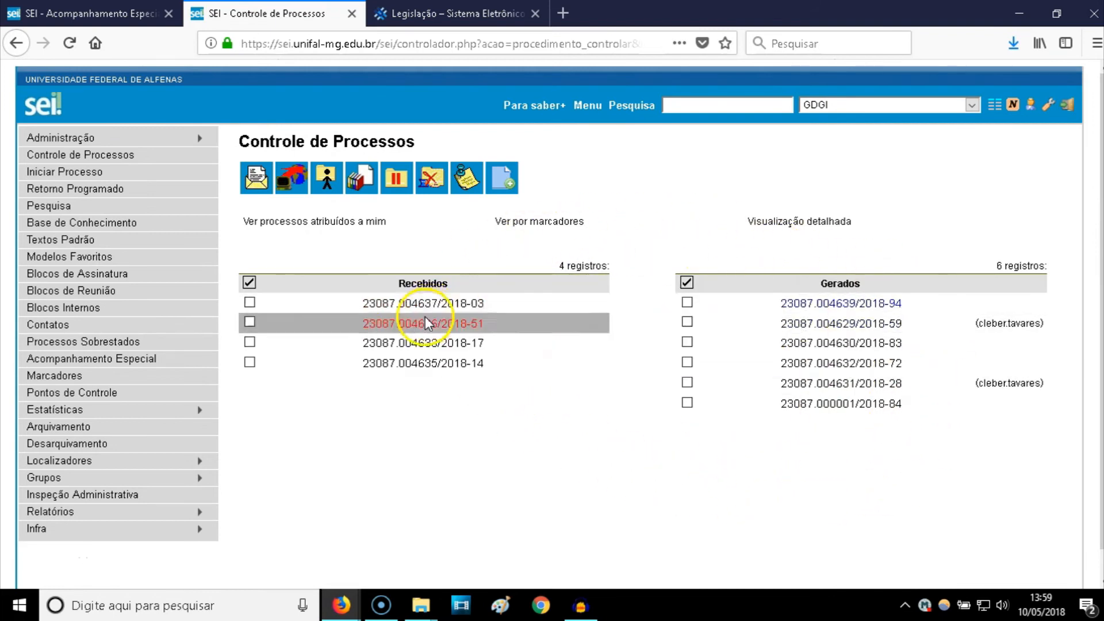
- Open the office desk purchase process from Acompanhamento Especial and consult its progress history
{"action": "left_click", "coordinate": [104, 362]}
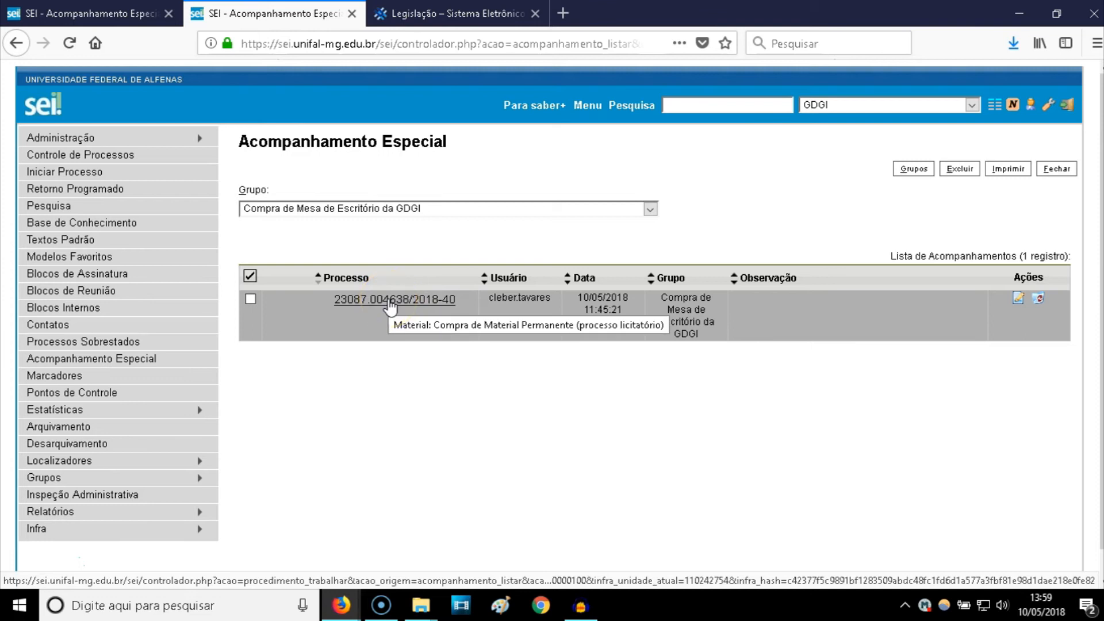
{"action": "left_click", "coordinate": [390, 301]}
{"action": "left_click", "coordinate": [447, 253]}
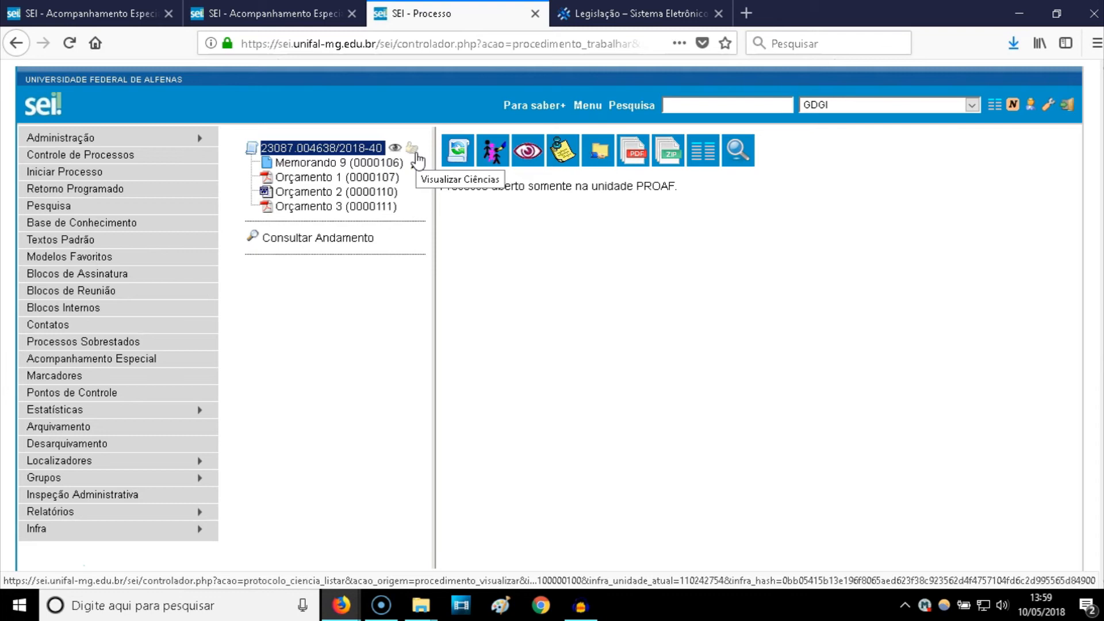
{"action": "left_click", "coordinate": [313, 241]}
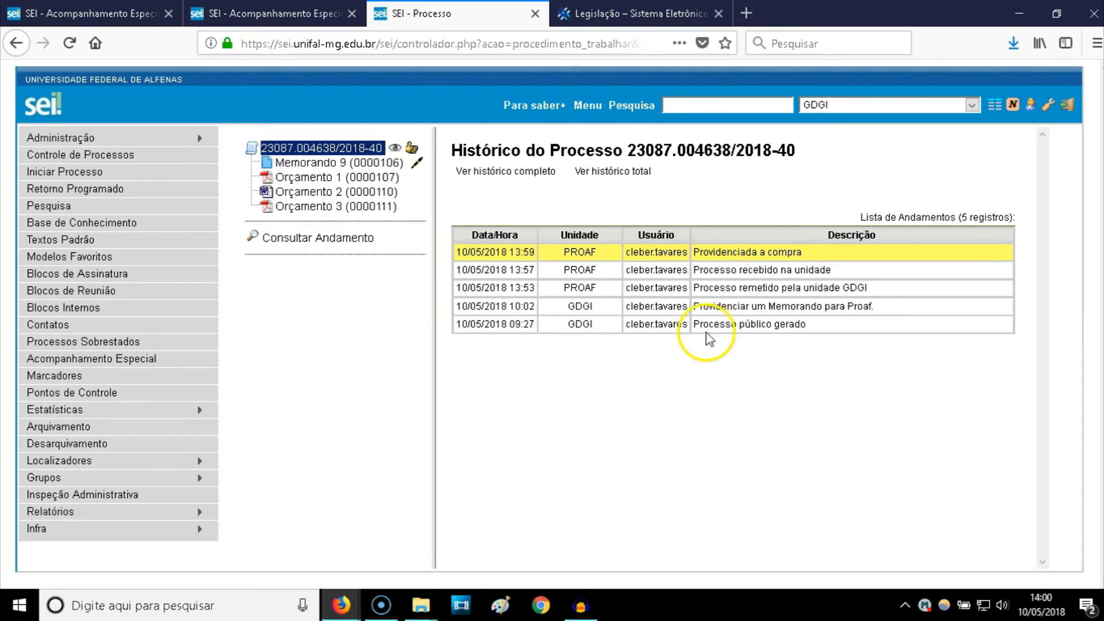
- Examine the history entries for the process's dispatch by GDGI, its receipt in PROAF and the latest purchase update with its time
{"action": "left_click_drag", "start_coordinate": [710, 289], "coordinate": [876, 294]}
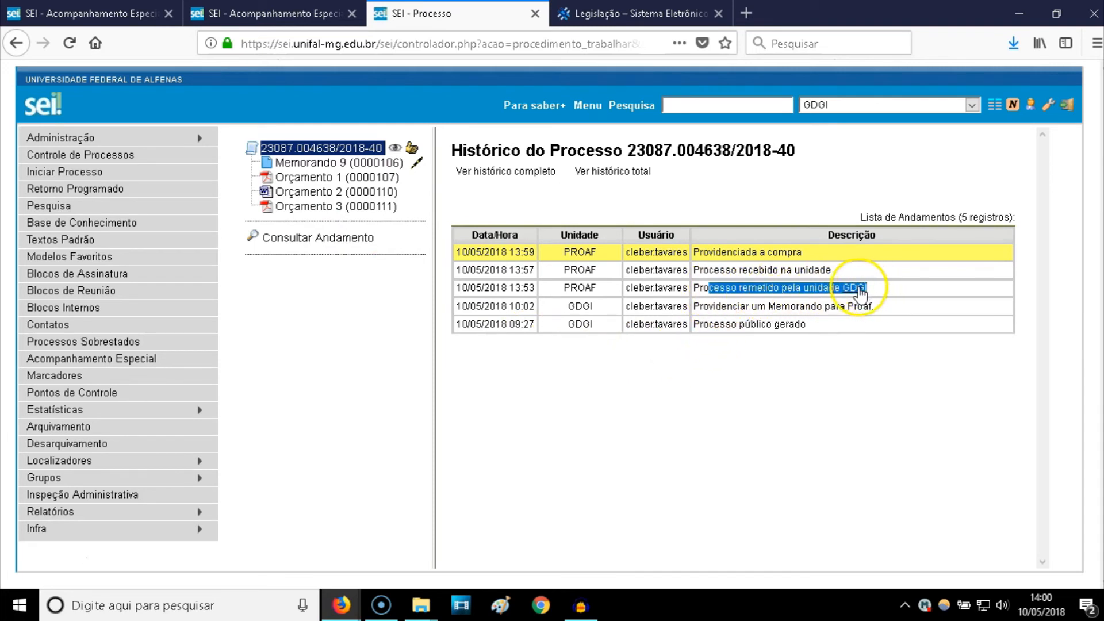
{"action": "mouse_move", "coordinate": [859, 293]}
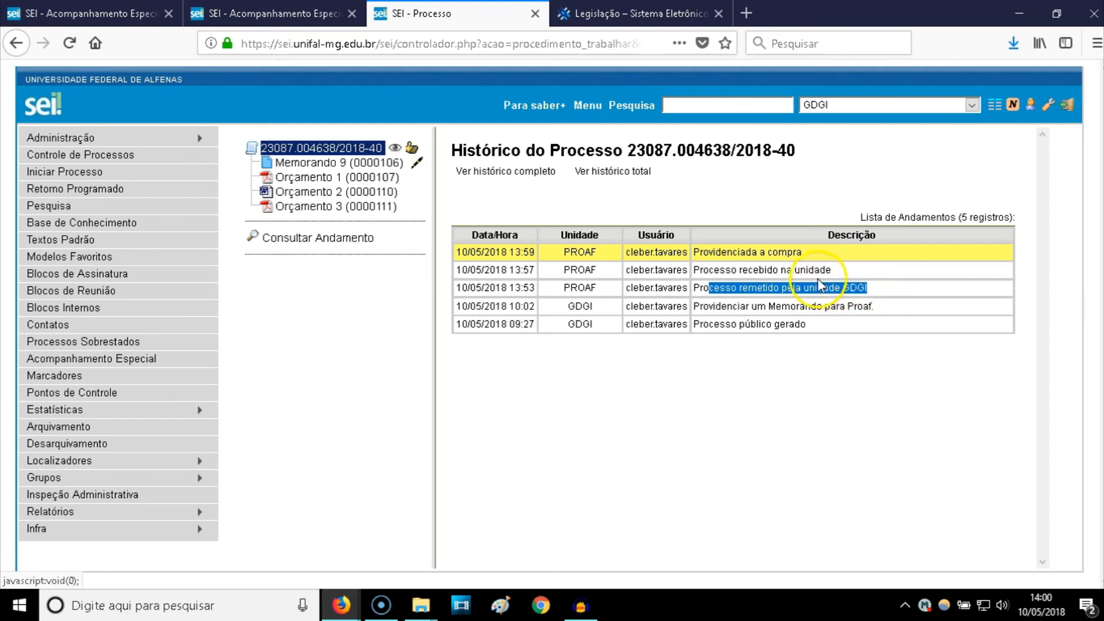
{"action": "left_click_drag", "start_coordinate": [695, 270], "coordinate": [833, 272]}
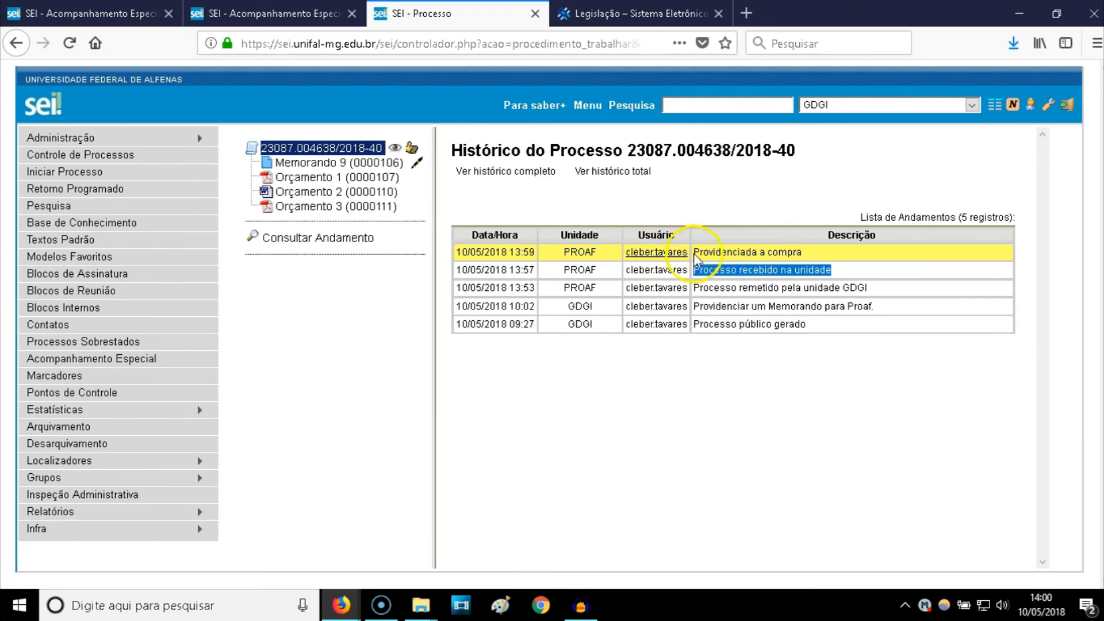
{"action": "triple_click", "coordinate": [721, 255]}
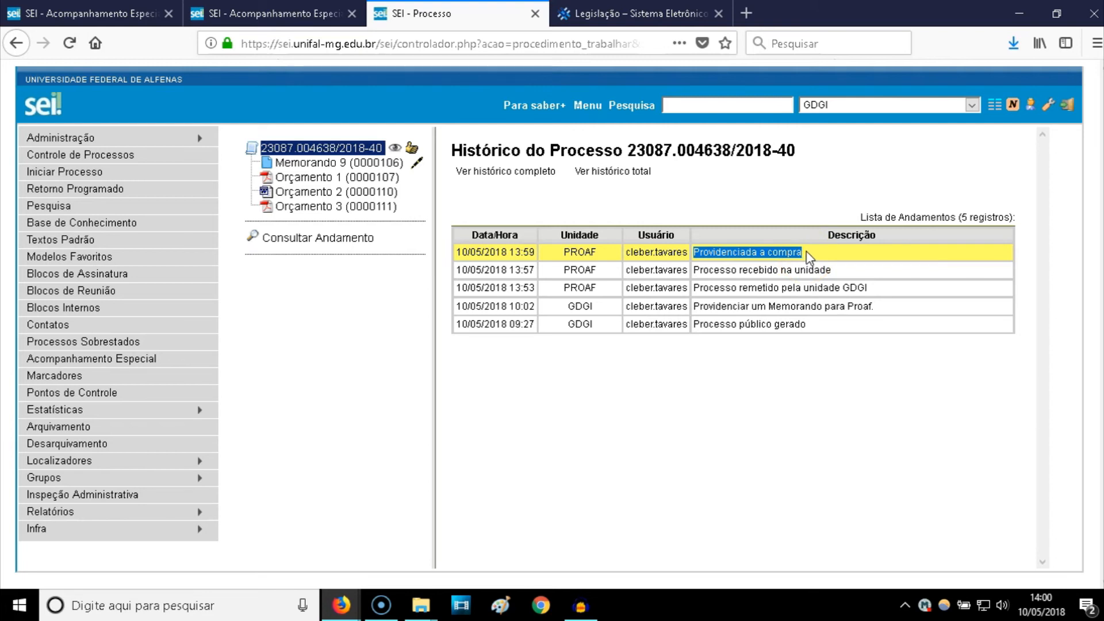
{"action": "left_click_drag", "start_coordinate": [510, 253], "coordinate": [534, 255]}
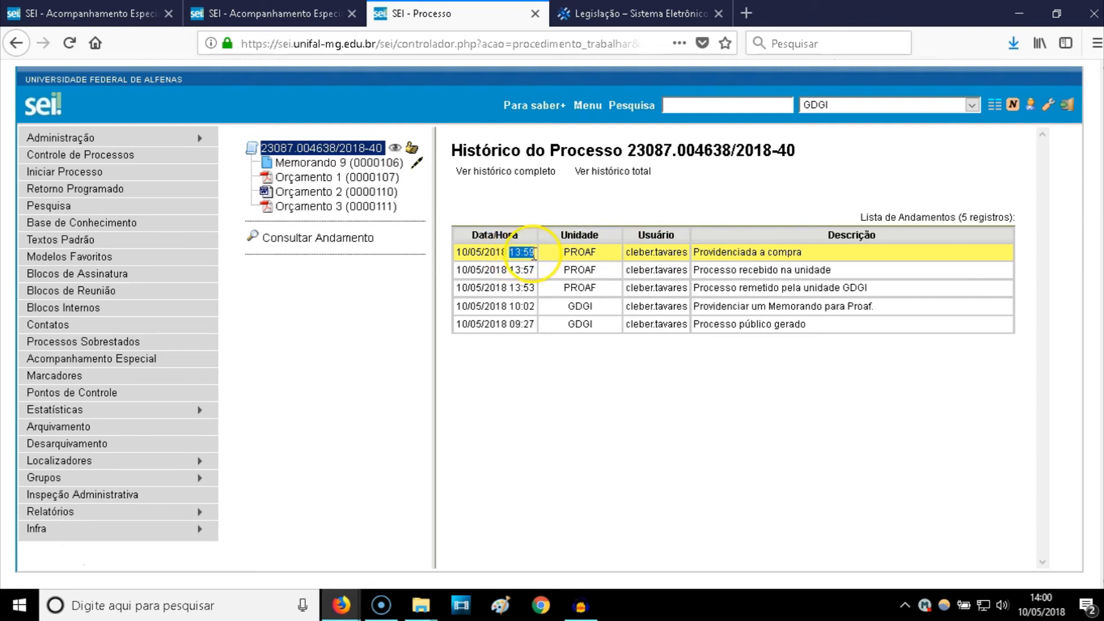
{"action": "left_click", "coordinate": [696, 253]}
{"action": "left_click_drag", "start_coordinate": [696, 253], "coordinate": [805, 263]}
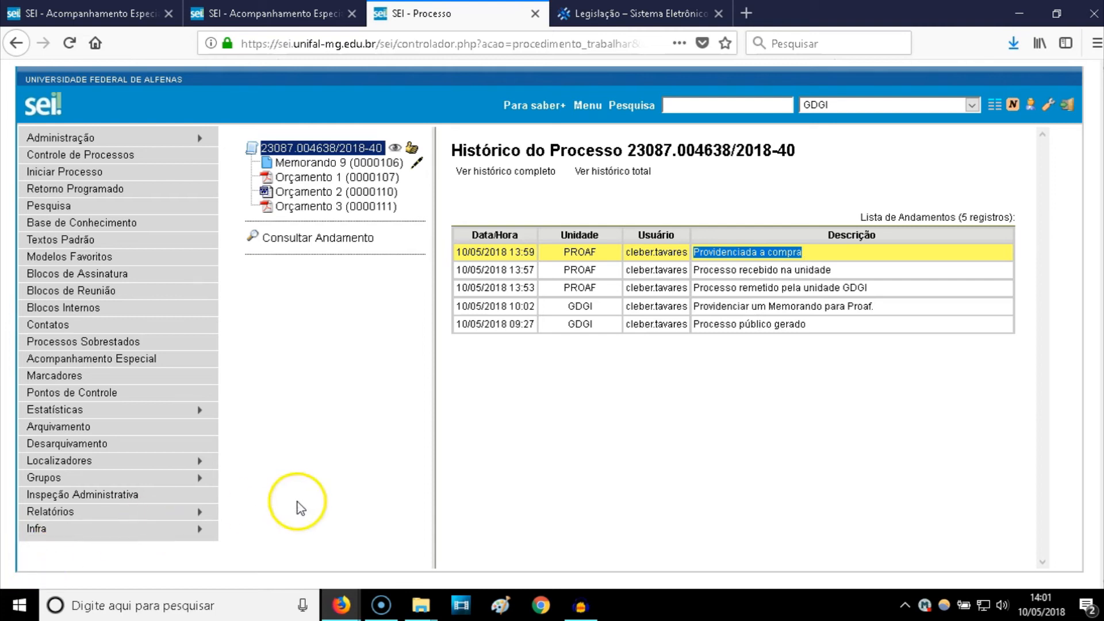
- Switch the active unit back to PROAF and open its received purchase process
{"action": "left_click", "coordinate": [865, 106]}
{"action": "type", "text": "pro"}
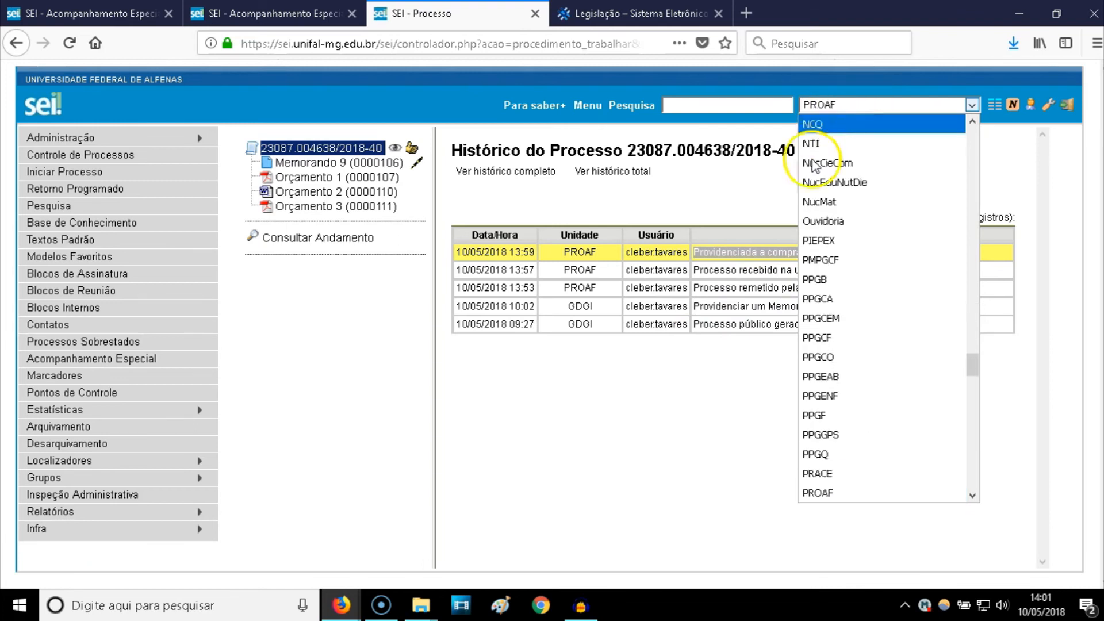
{"action": "left_click", "coordinate": [819, 493]}
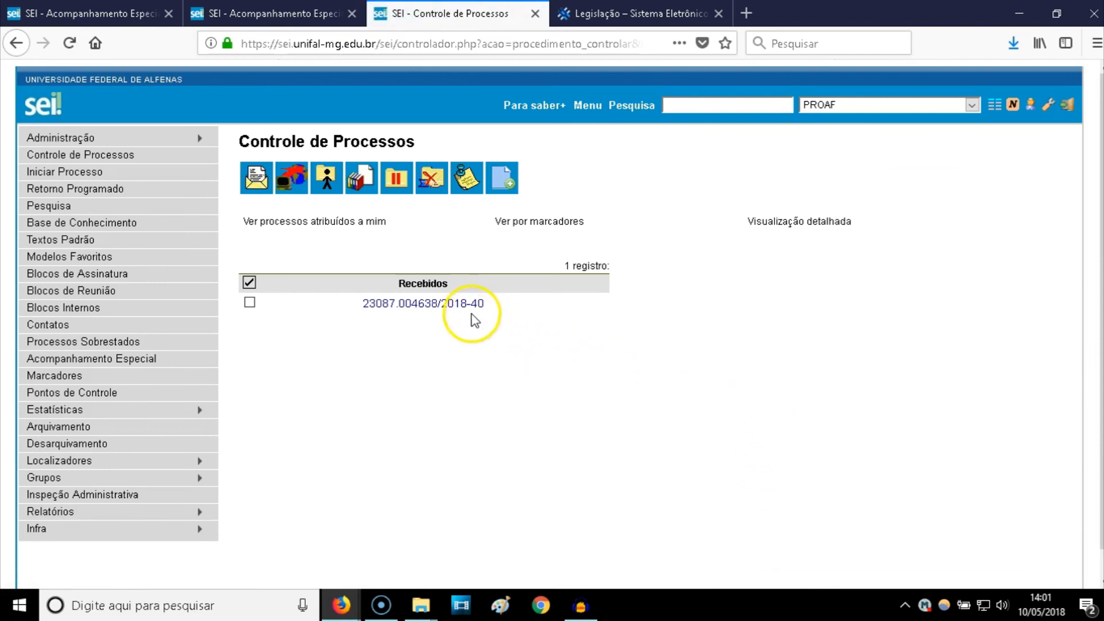
{"action": "left_click", "coordinate": [439, 305]}
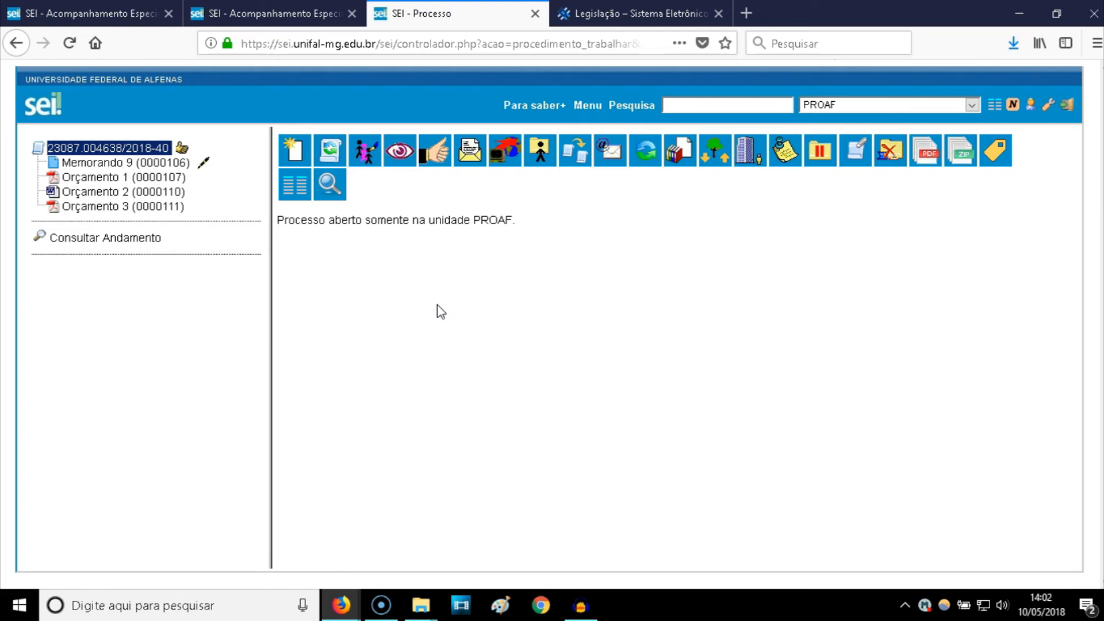
- Send the process to GDGI - Gerência de Desenvolvimento e Gestão de Informação, also checking the list of units it has passed through
{"action": "left_click", "coordinate": [472, 157]}
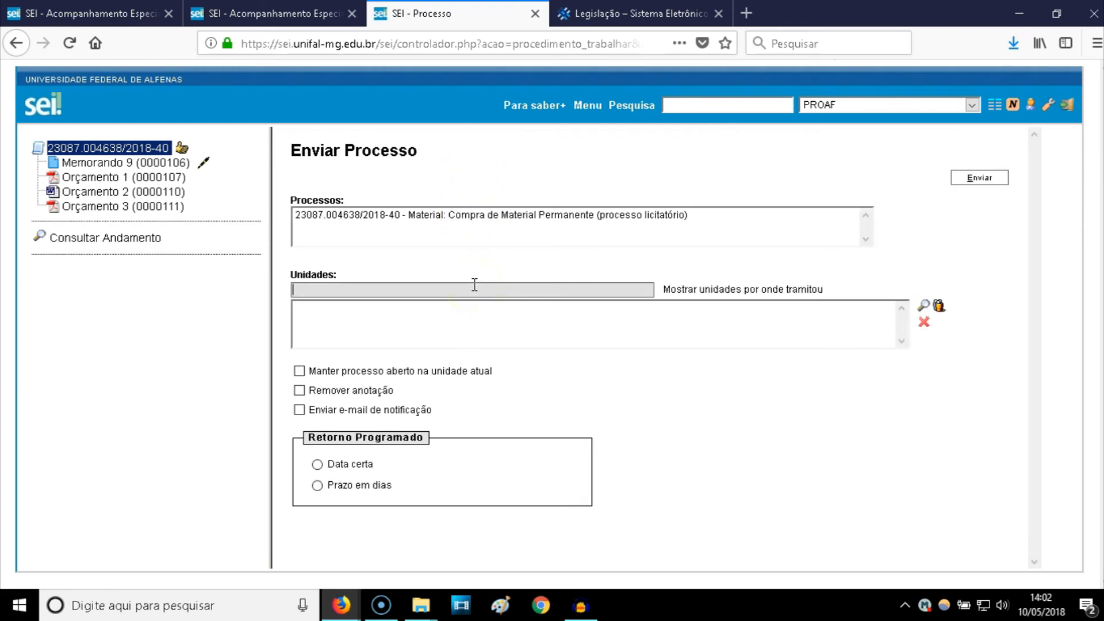
{"action": "type", "text": "gdgi"}
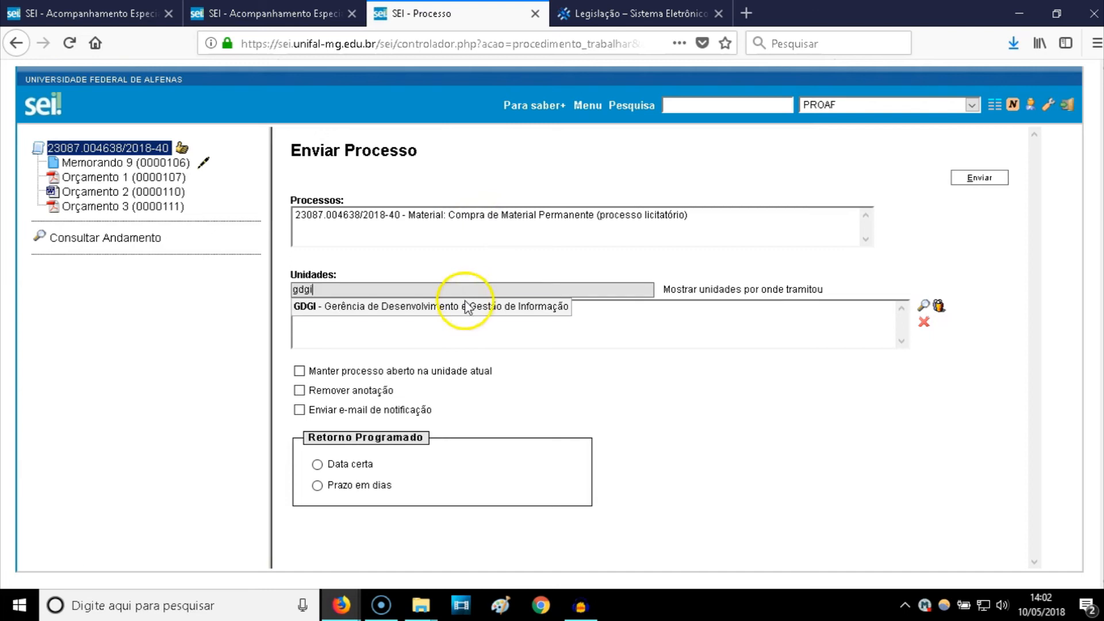
{"action": "left_click", "coordinate": [462, 307]}
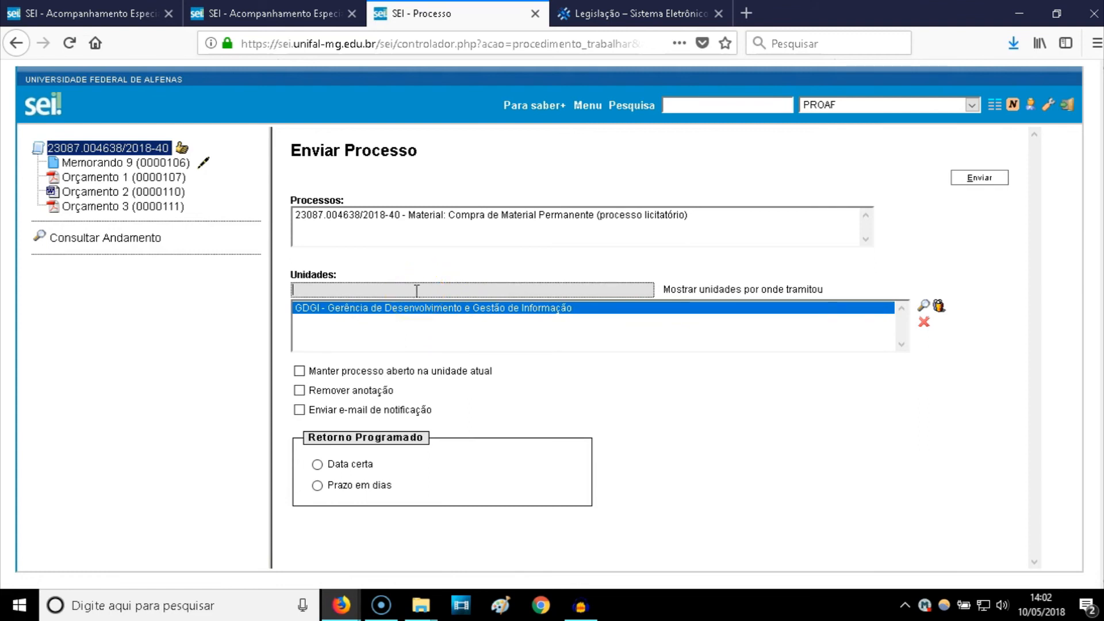
{"action": "left_click", "coordinate": [688, 296]}
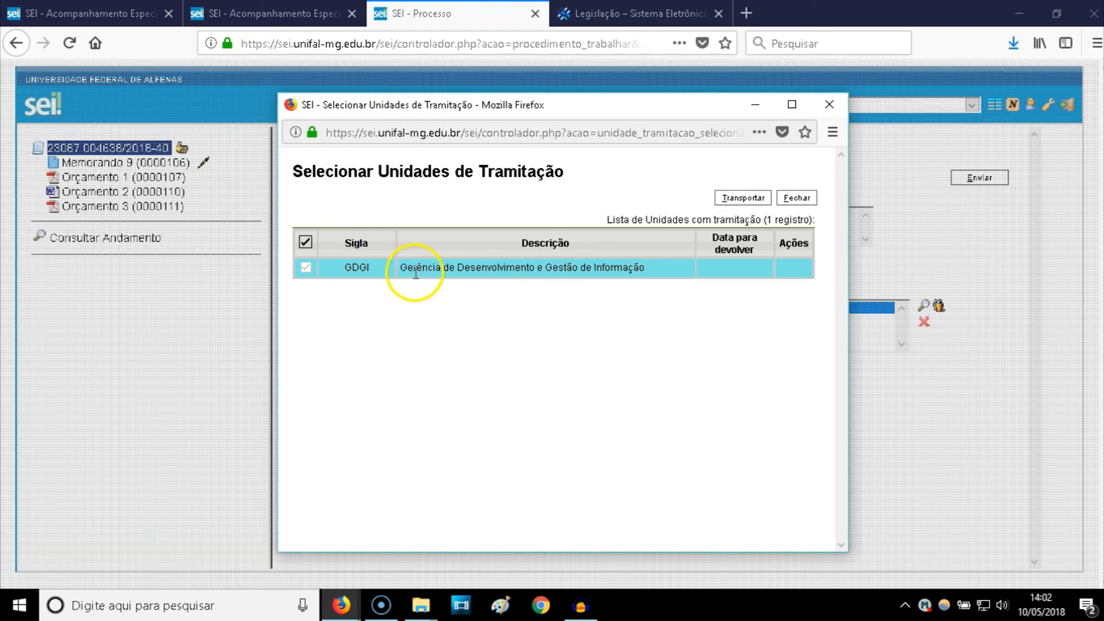
{"action": "left_click", "coordinate": [793, 199]}
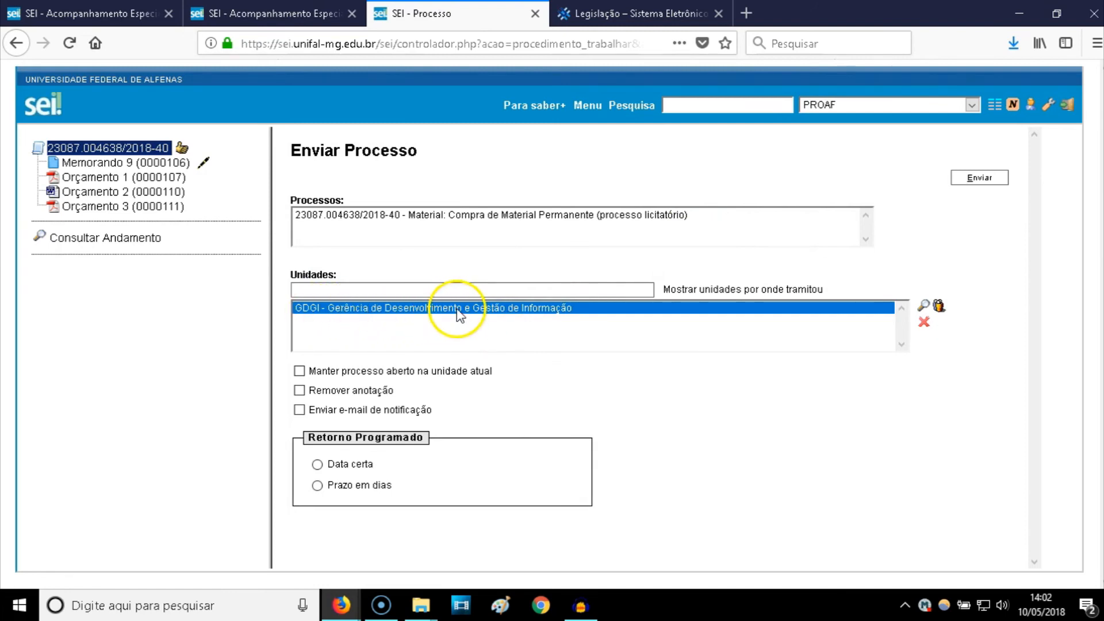
{"action": "left_click", "coordinate": [1000, 182]}
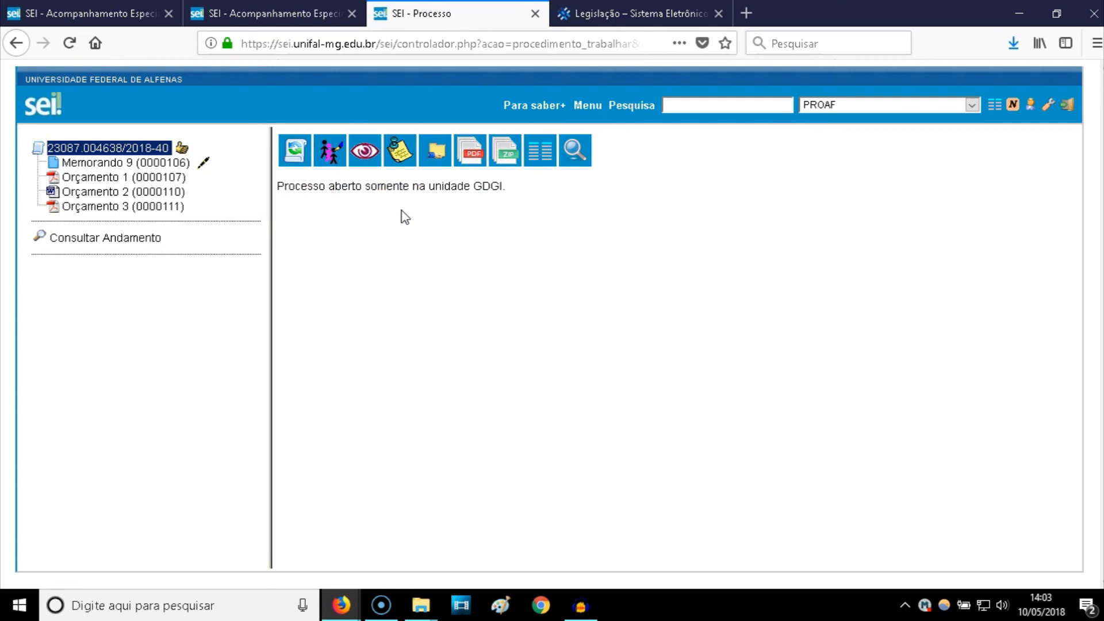
- Switch the active unit to GDGI and open the purchase process returned by PROAF from the received list
{"action": "left_click", "coordinate": [949, 108]}
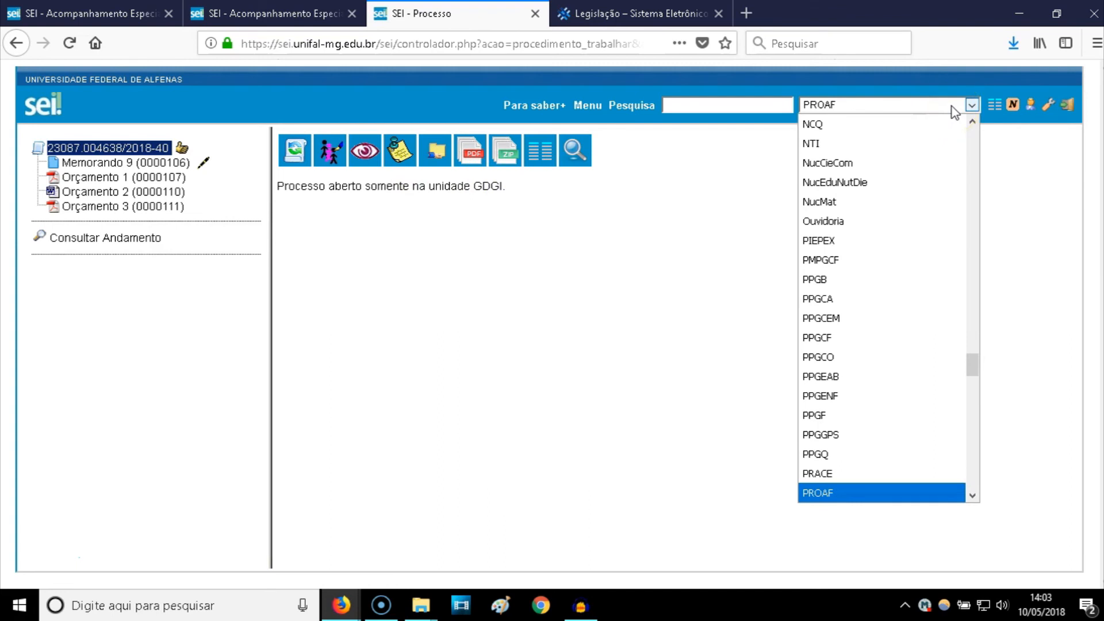
{"action": "key", "text": "g"}
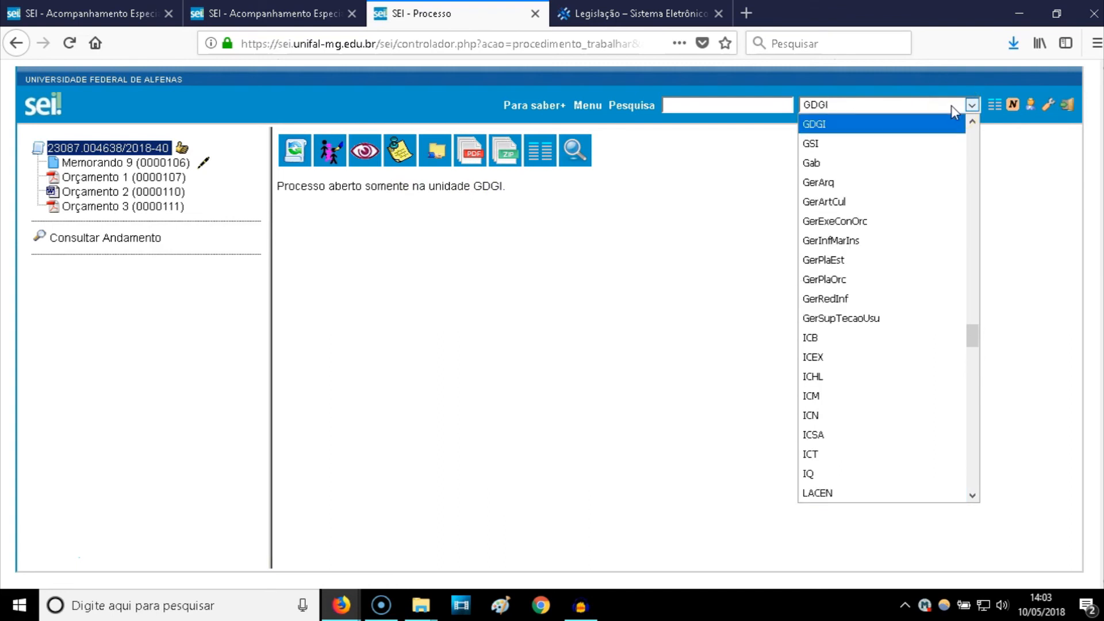
{"action": "left_click", "coordinate": [937, 124]}
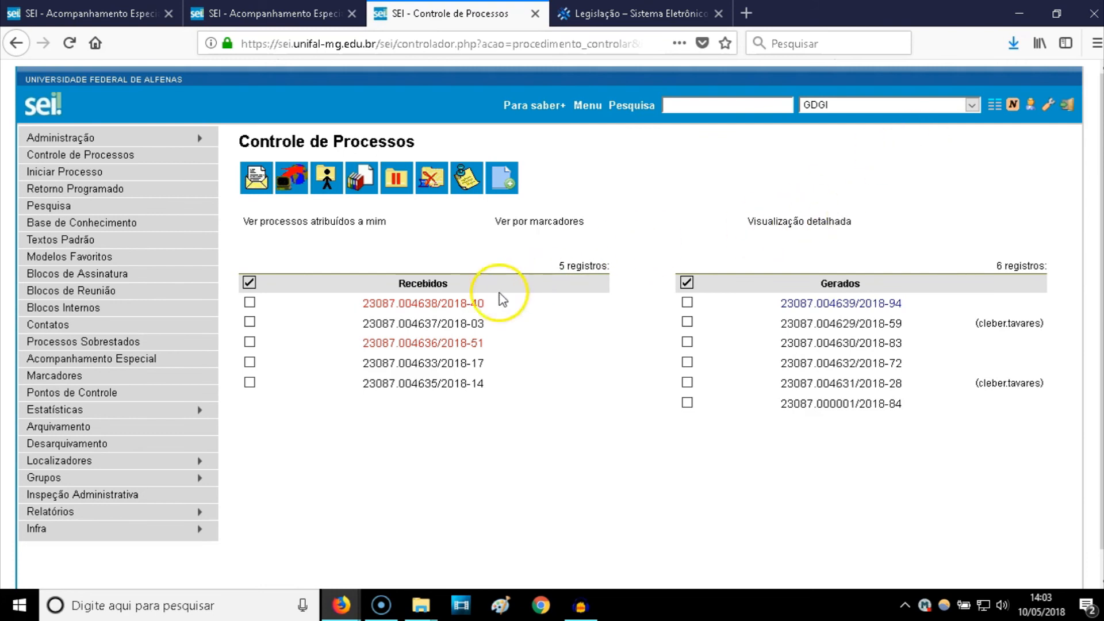
{"action": "mouse_move", "coordinate": [452, 304]}
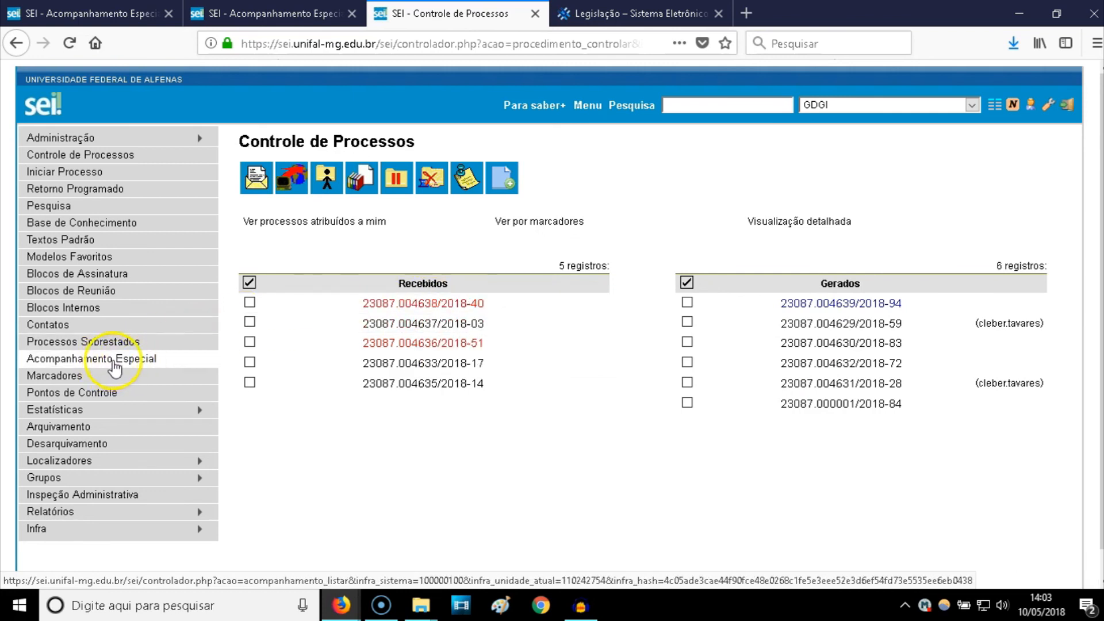
{"action": "left_click", "coordinate": [408, 305]}
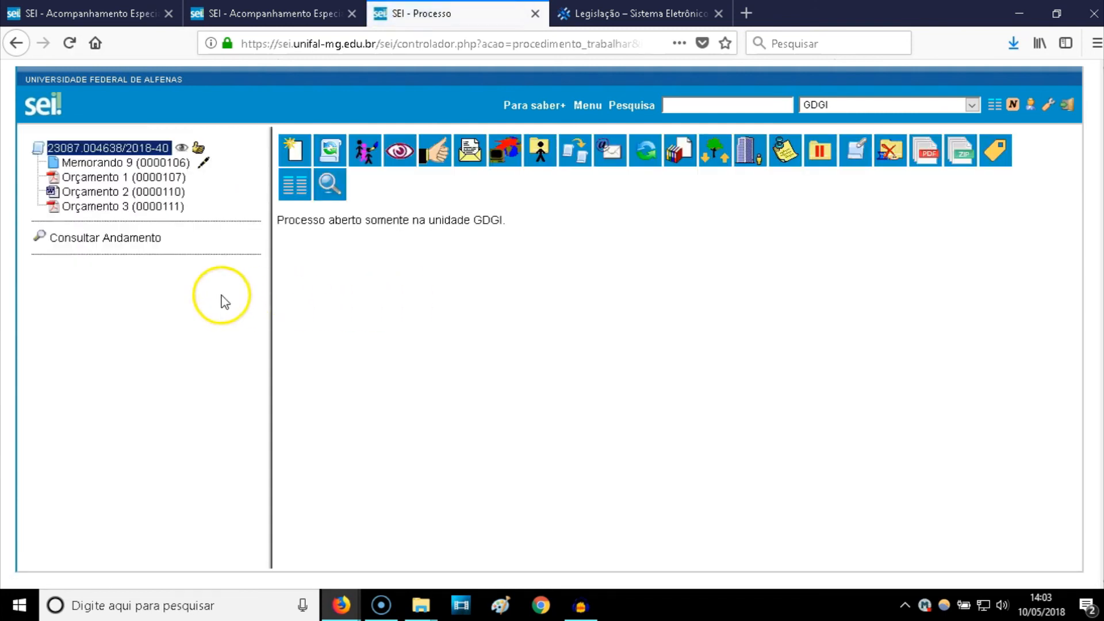
- Consult the returned process's progress history and review the entries for the purchase update, PROAF's dispatch and GDGI's receipt
{"action": "left_click", "coordinate": [111, 241]}
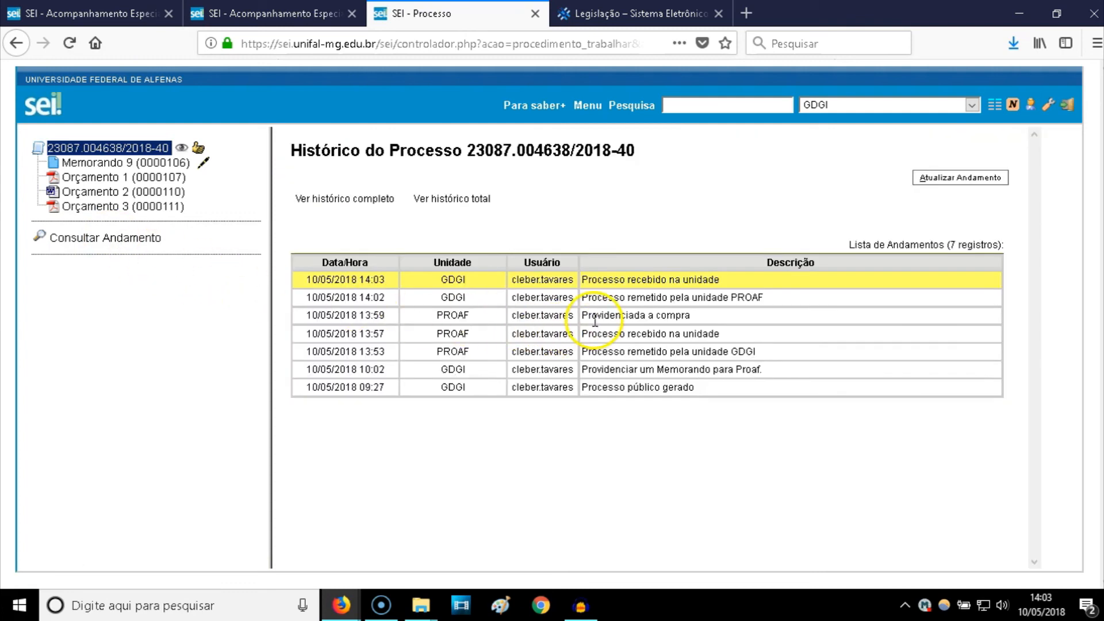
{"action": "left_click_drag", "start_coordinate": [595, 320], "coordinate": [691, 318]}
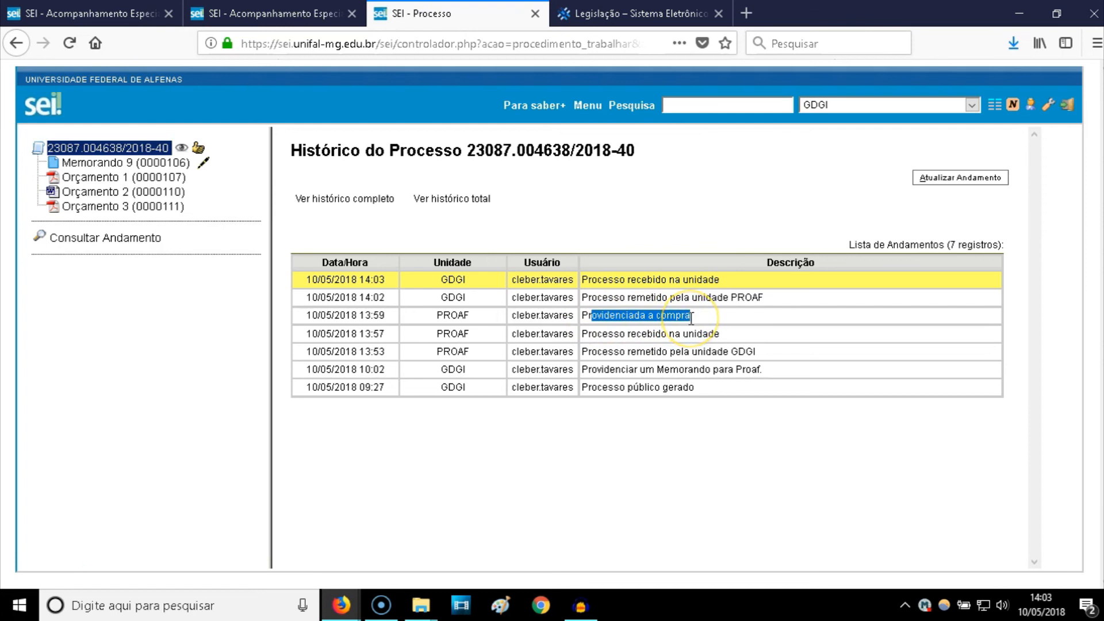
{"action": "left_click_drag", "start_coordinate": [597, 297], "coordinate": [747, 312]}
{"action": "left_click_drag", "start_coordinate": [615, 280], "coordinate": [724, 283]}
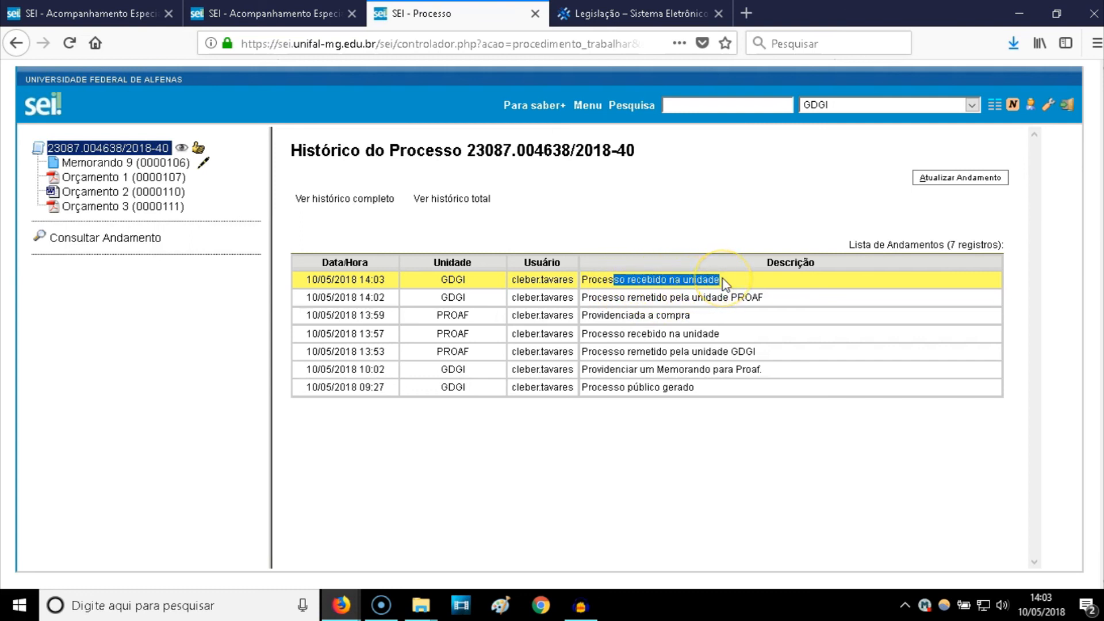
- Conclude the purchase process in the GDGI unit
{"action": "left_click", "coordinate": [134, 151]}
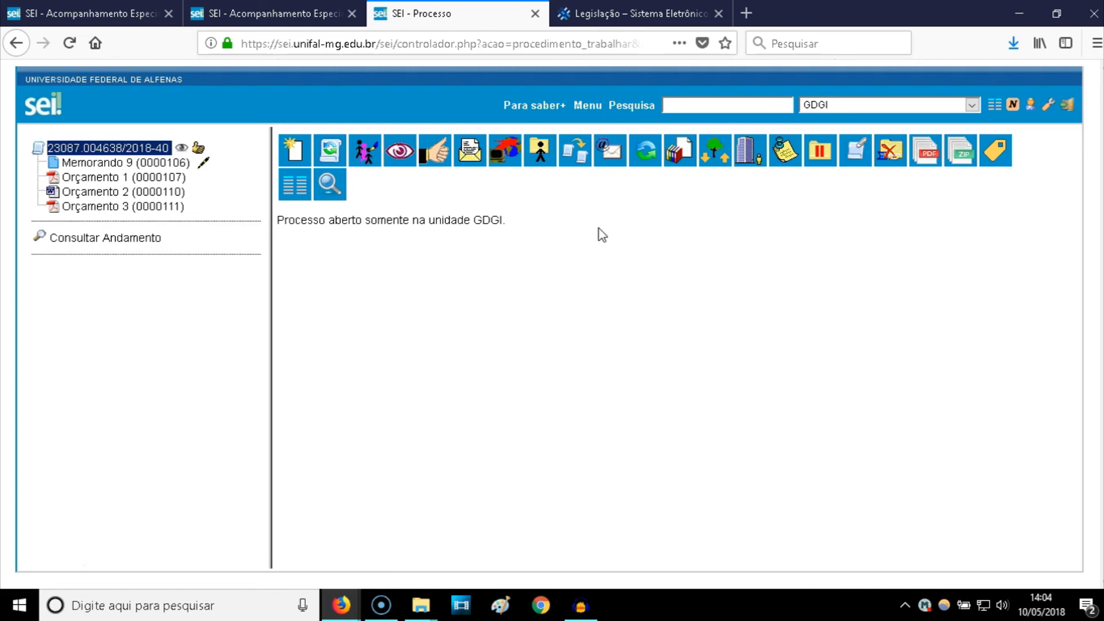
{"action": "left_click", "coordinate": [889, 153]}
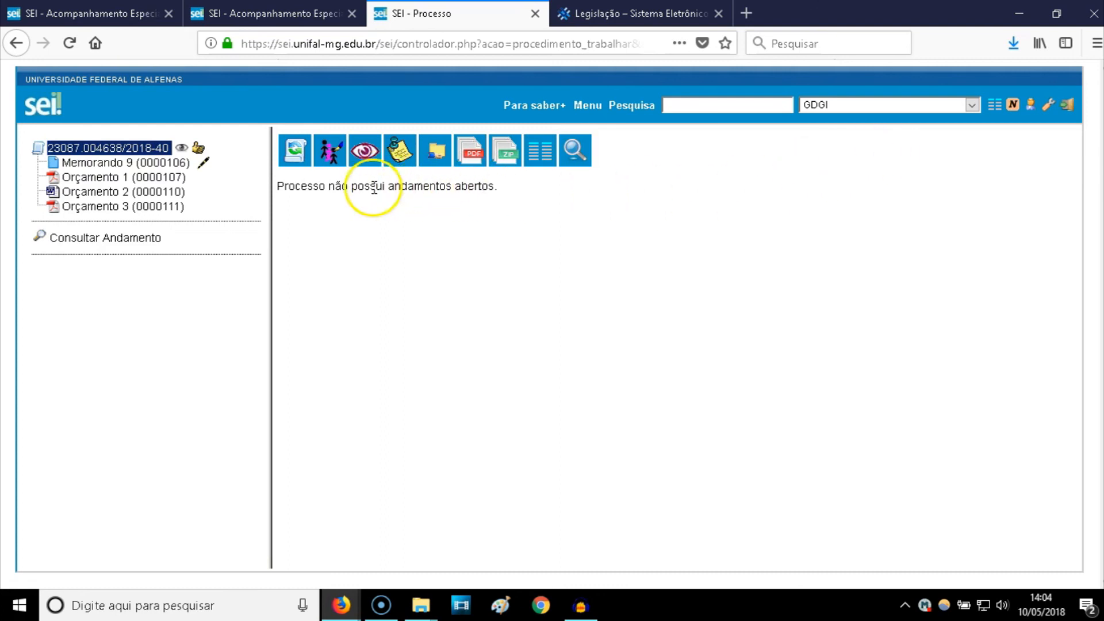
- Check the process control list and the Acompanhamento Especial list for the concluded process, then return to process control
{"action": "left_click", "coordinate": [995, 106]}
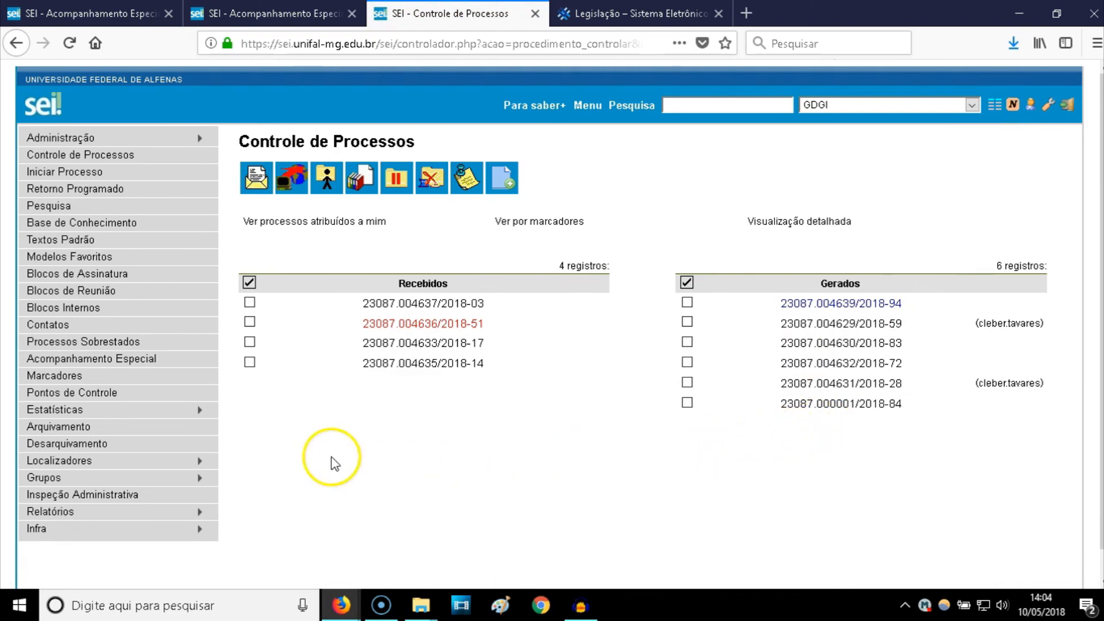
{"action": "left_click", "coordinate": [150, 362]}
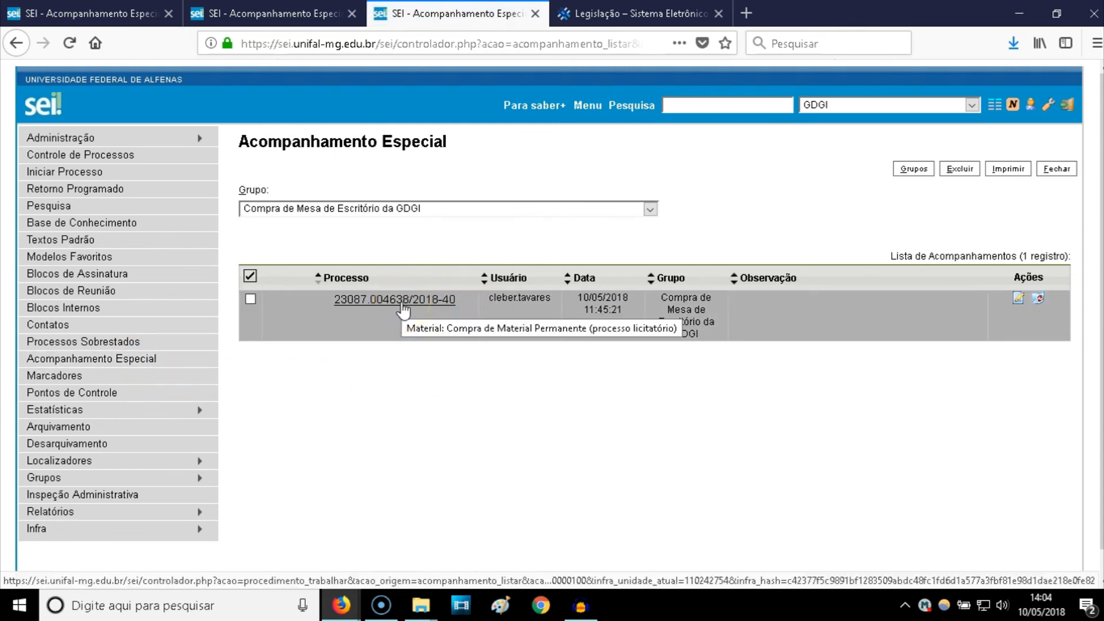
{"action": "left_click", "coordinate": [999, 112]}
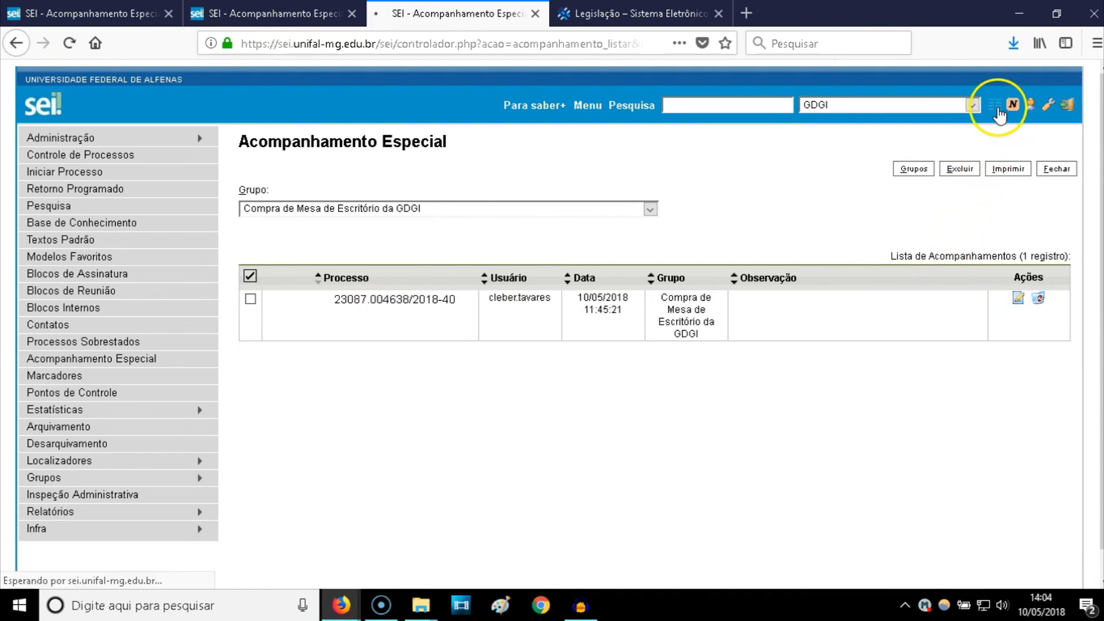